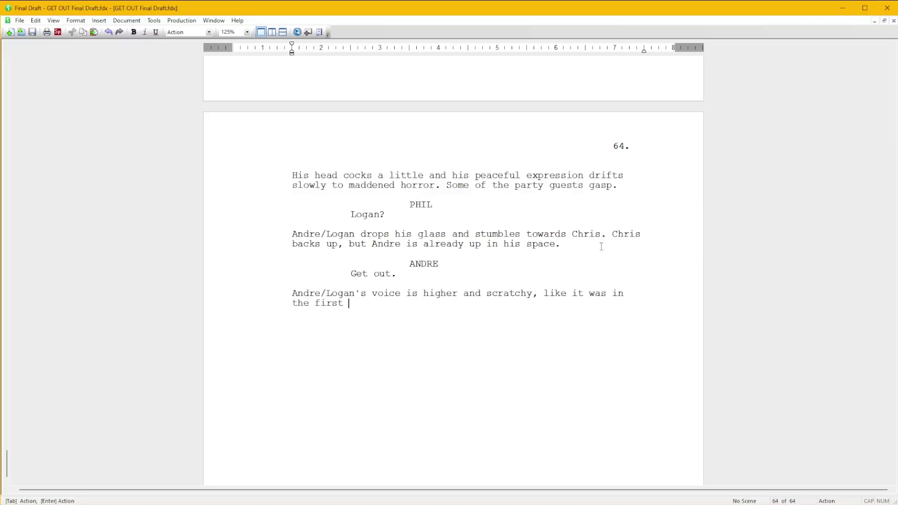
Step: Finish the line with 'scene.' and add a new CHRIS character cue
text(scene.)
key(Return)
text(CHRIS)
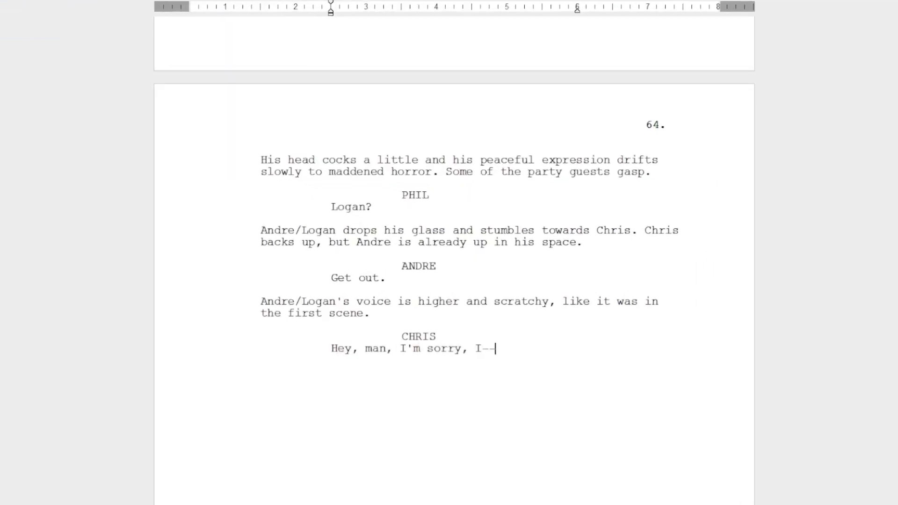
Step: Check the script's scene list in the Navigator, then close it
click(95, 0)
click(130, 126)
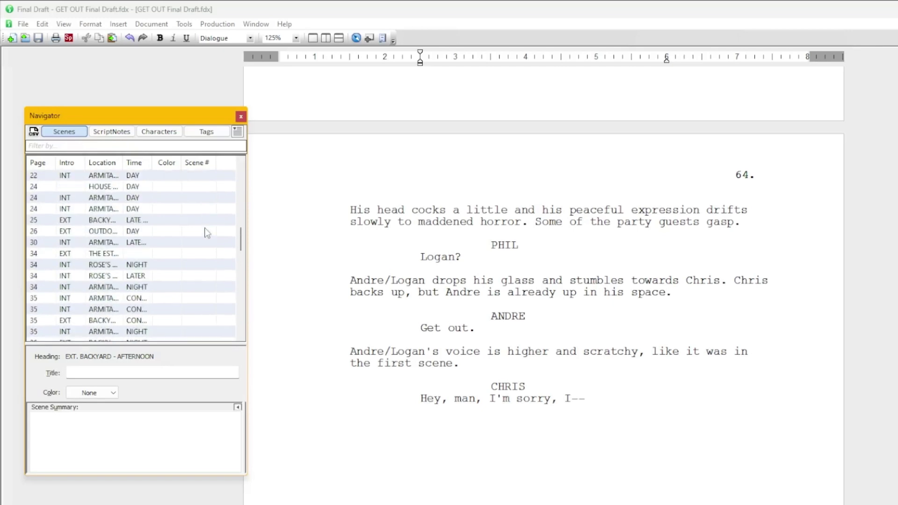
scroll(207, 232, up, 5)
click(241, 117)
Step: Generate a cast report at 125% zoom, then attach the screenplay PDF to an e-mail draft
click(184, 24)
mouse_move(196, 98)
click(365, 144)
click(542, 364)
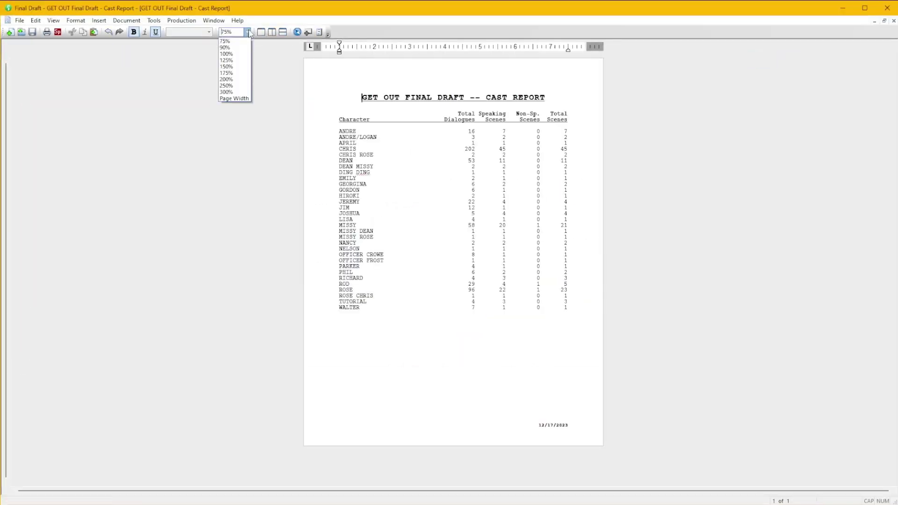
click(243, 60)
scroll(409, 204, down, 8)
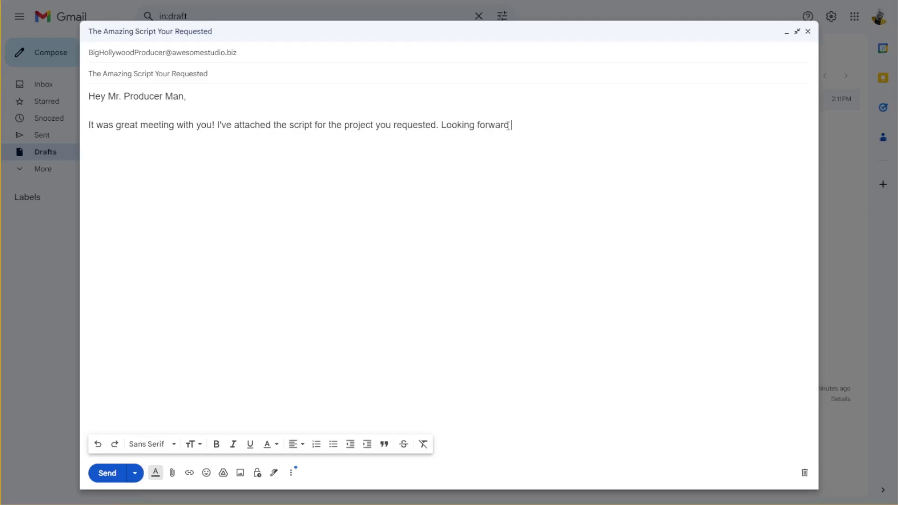
key(alt+Tab)
drag(71, 291, 591, 266)
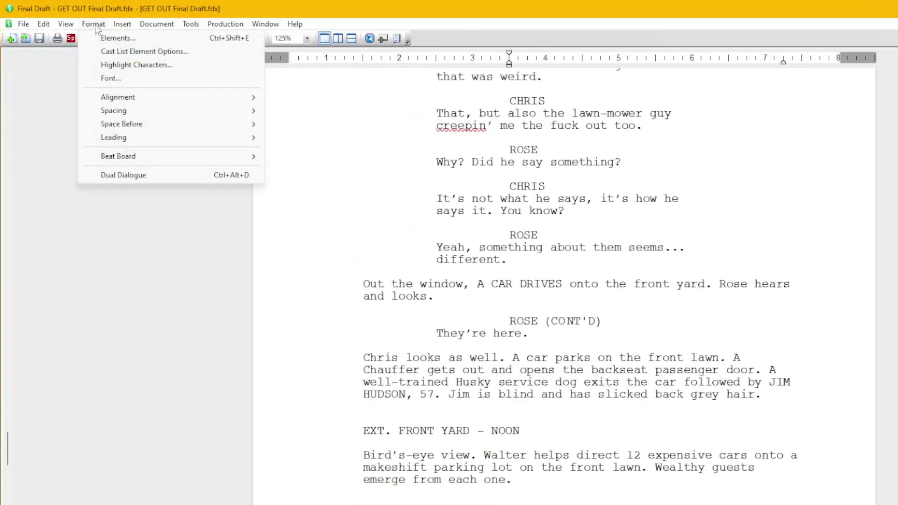
Step: Open the Format > Elements dialog for screenplay element formatting
click(140, 36)
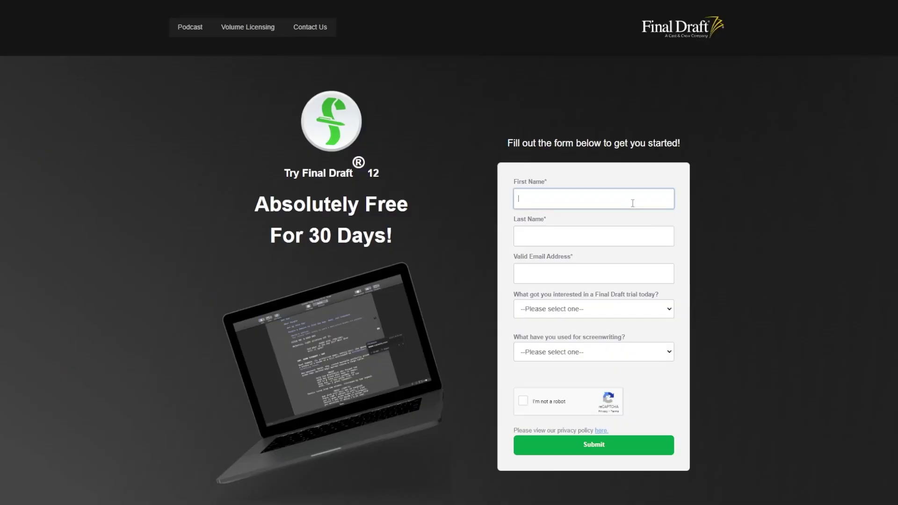
Step: Enter the first and last name in the trial sign-up form
text(Wrote )
text(On)
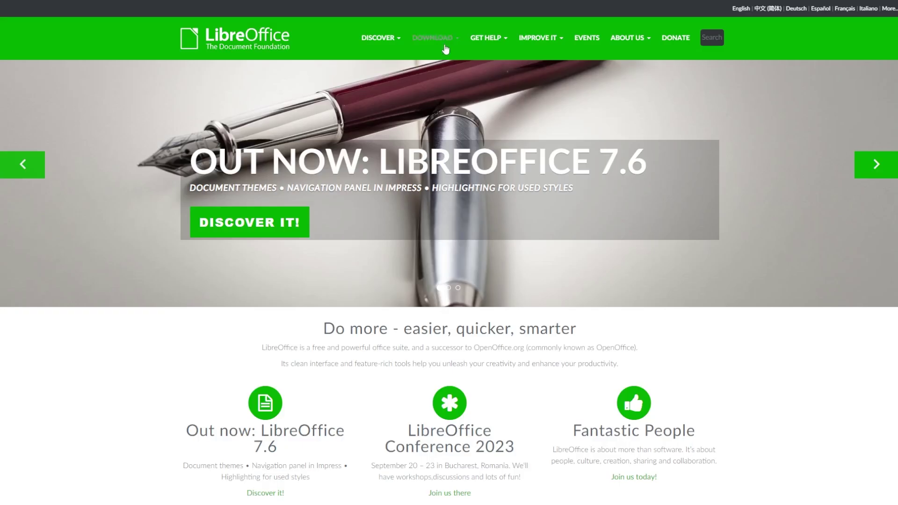
Step: Go to Download LibreOffice from the DOWNLOAD menu and review the 7.6.4 and 7.5.9 versions
mouse_move(448, 53)
click(456, 72)
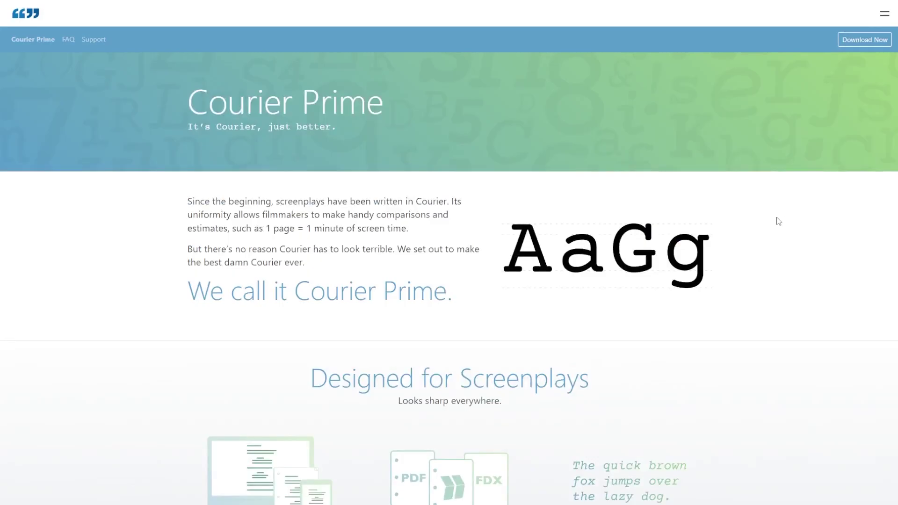
scroll(778, 221, down, 14)
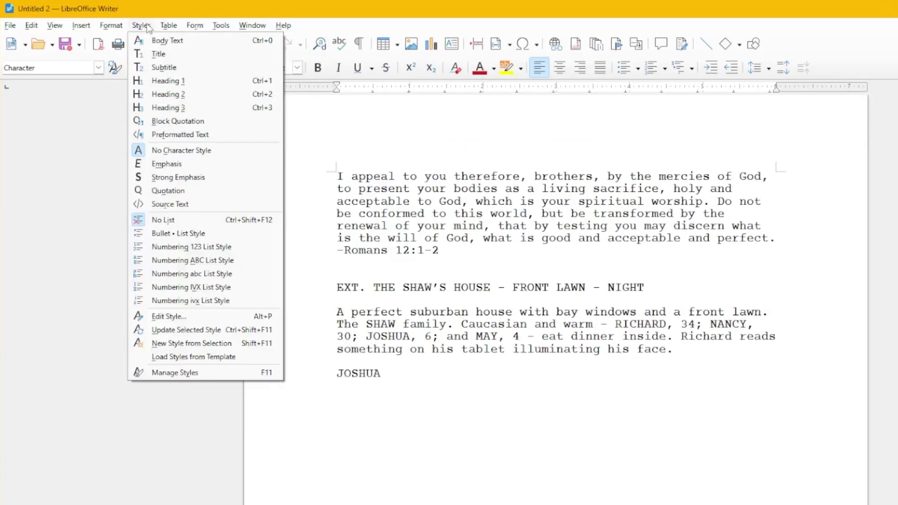
Step: Set the Character style's Before text indent to 2.50" and make the RICHARD line Dialogue
text(2.50)
key(Return)
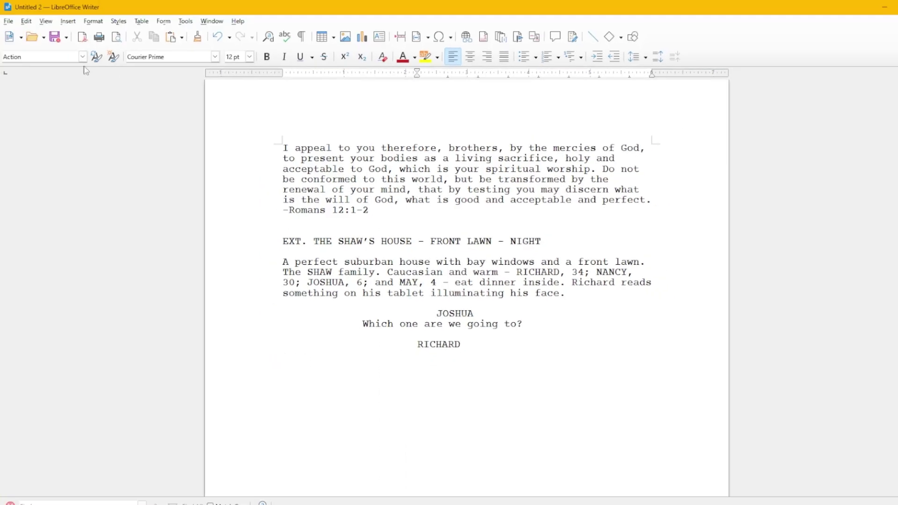
click(82, 56)
click(47, 261)
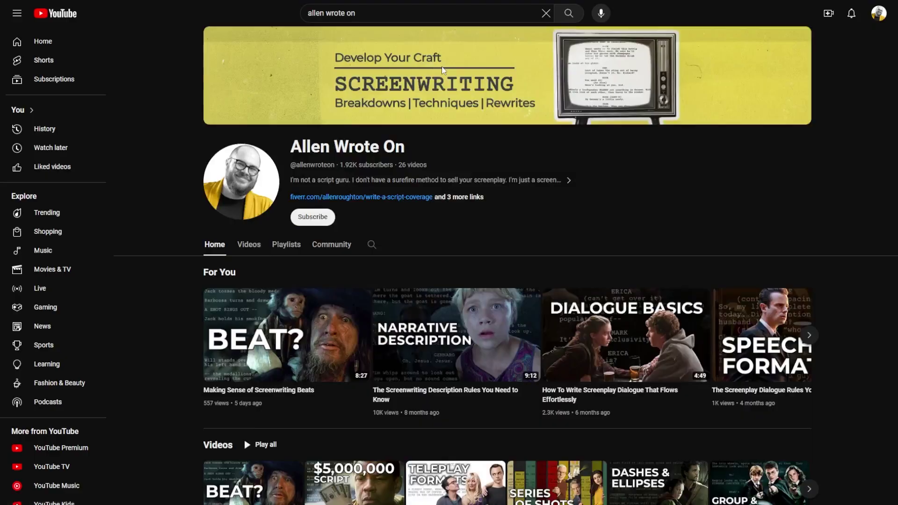
Step: Play all videos in the How to Format Your Screenplay playlist
scroll(404, 218, down, 4)
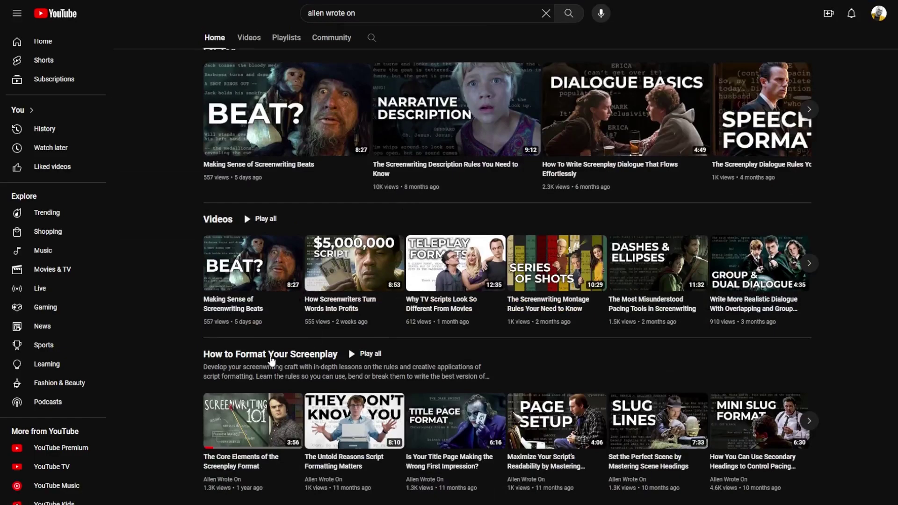
click(271, 359)
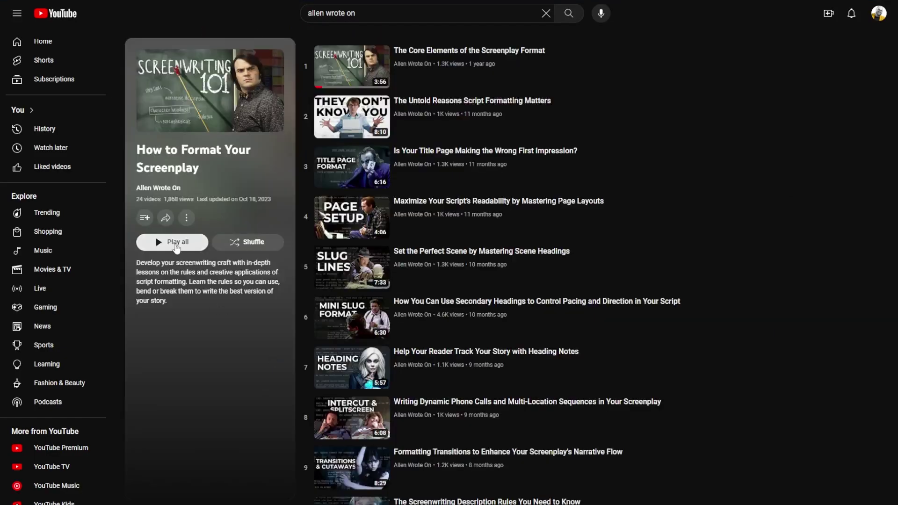
click(176, 243)
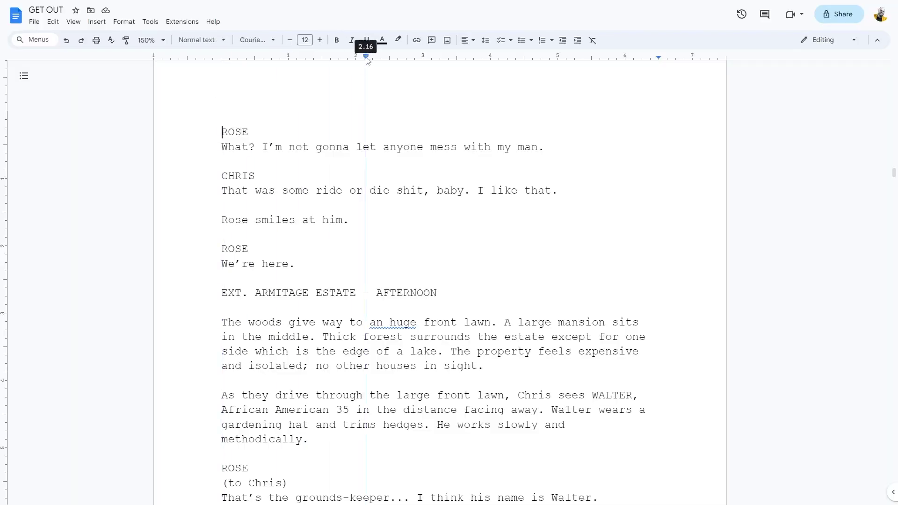
Step: Make the ROSE cue Subtitle, set the dialogue's right margin to about 5.5, and save it as Heading 1
click(201, 40)
click(252, 131)
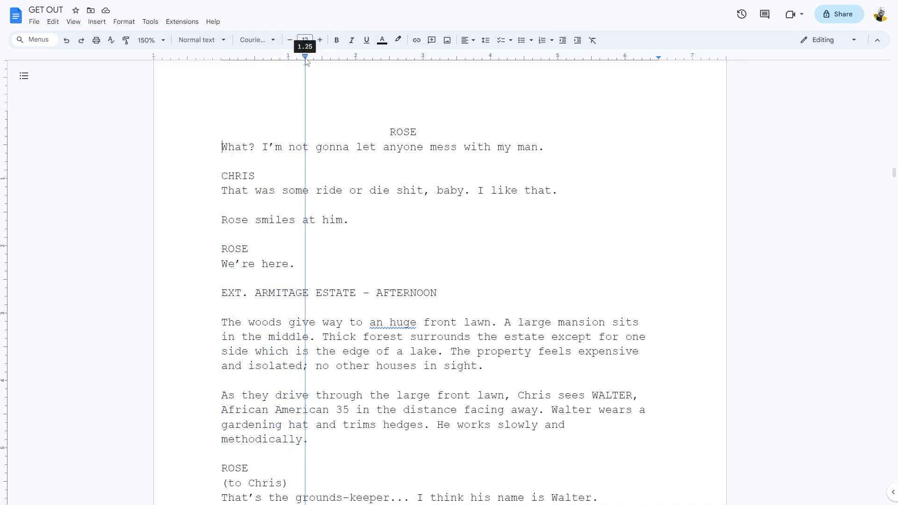
drag(639, 59, 591, 63)
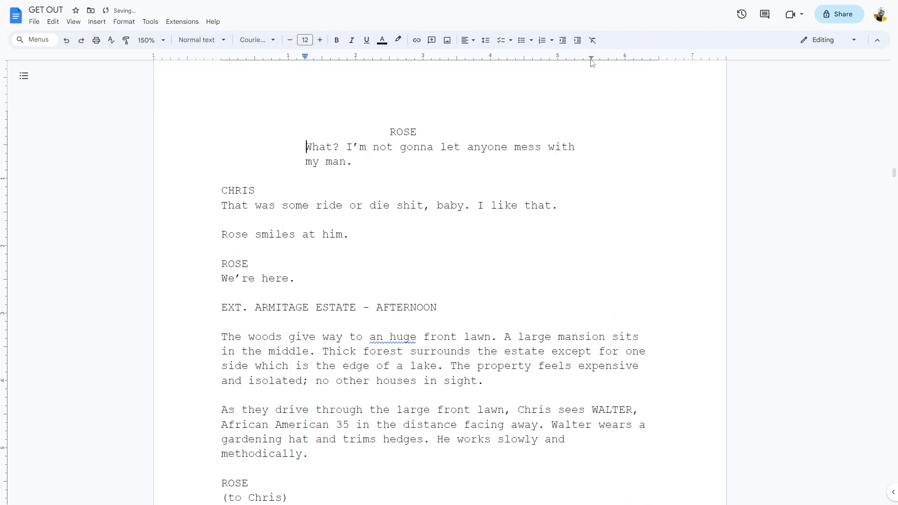
click(220, 42)
mouse_move(262, 167)
click(300, 185)
Step: Open the sharing settings for GET OUT and add a page header
click(35, 22)
mouse_move(98, 112)
click(262, 116)
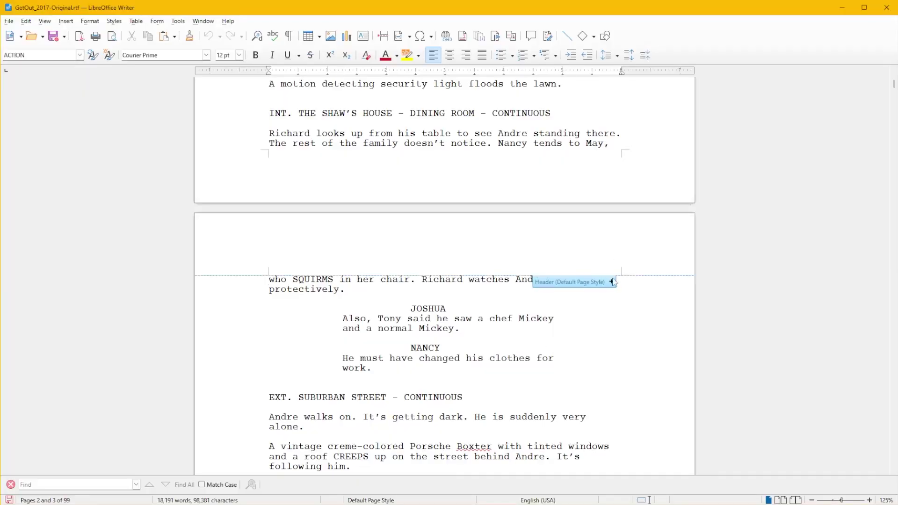
click(612, 281)
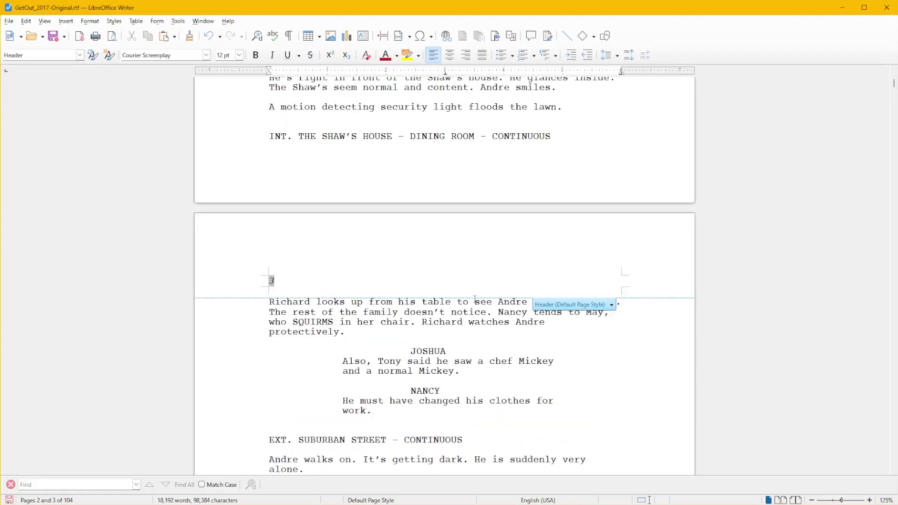
Step: Restyle Chris's line as dialogue and the CHRIS cue as a character name
scroll(611, 237, up, 15)
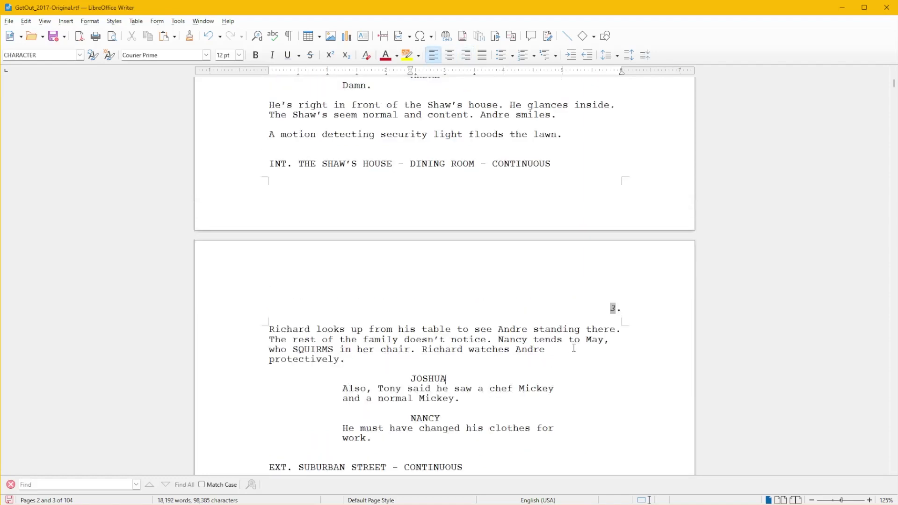
scroll(573, 344, up, 10)
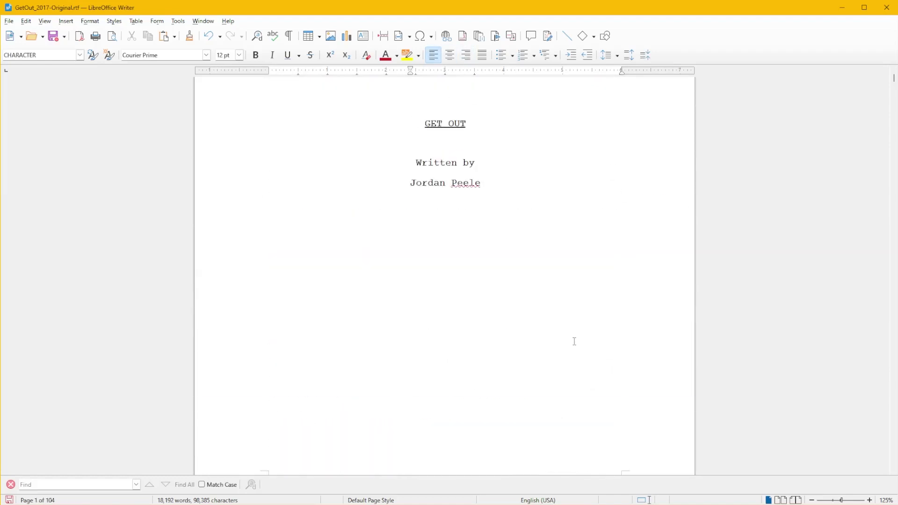
scroll(575, 334, up, 2)
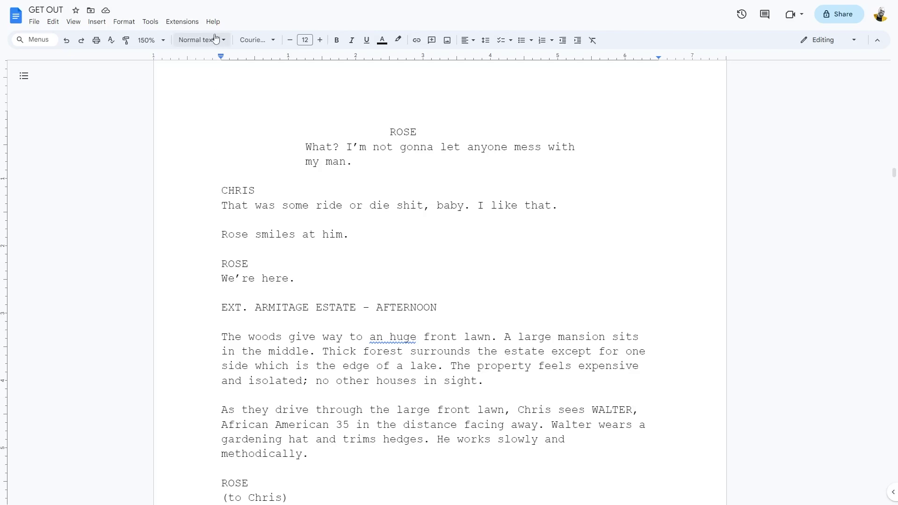
click(204, 44)
click(214, 177)
key(Down)
key(Down)
key(Down)
key(Down)
key(Down)
click(206, 40)
click(226, 181)
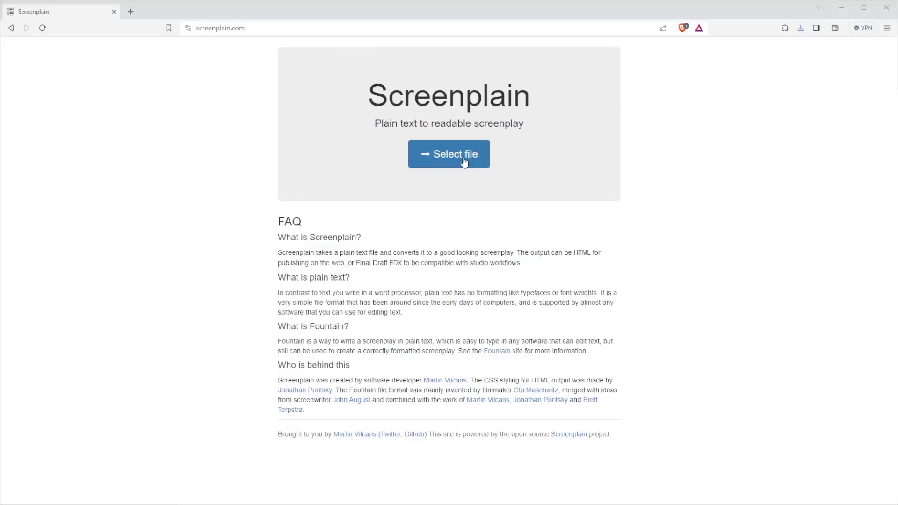
Step: Select GetOut_2017.fountain, choose PDF output, convert, and save GetOut_2017.pdf to Downloads
click(467, 164)
click(129, 93)
click(401, 251)
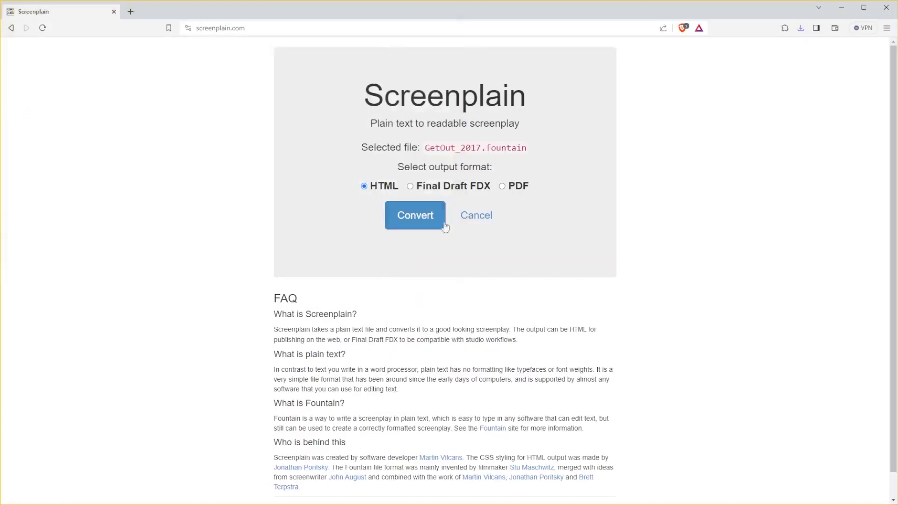
click(431, 218)
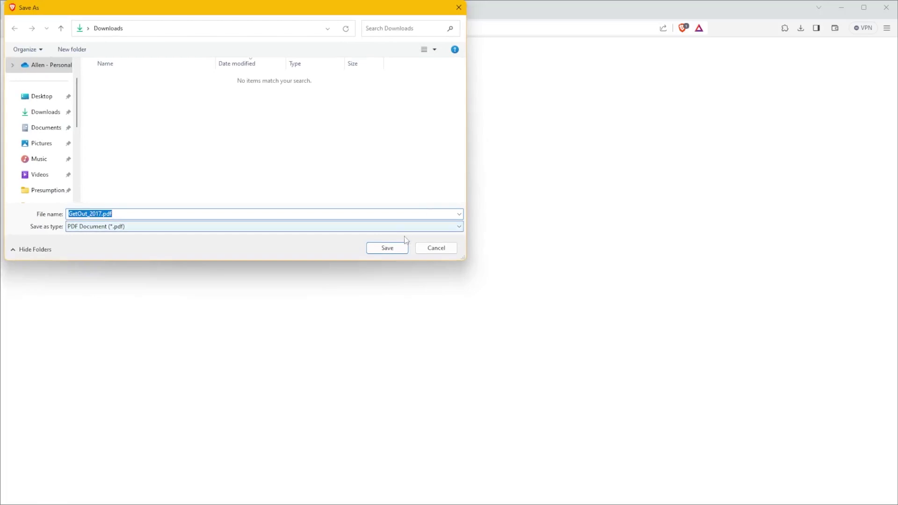
click(402, 248)
click(686, 52)
scroll(645, 221, down, 15)
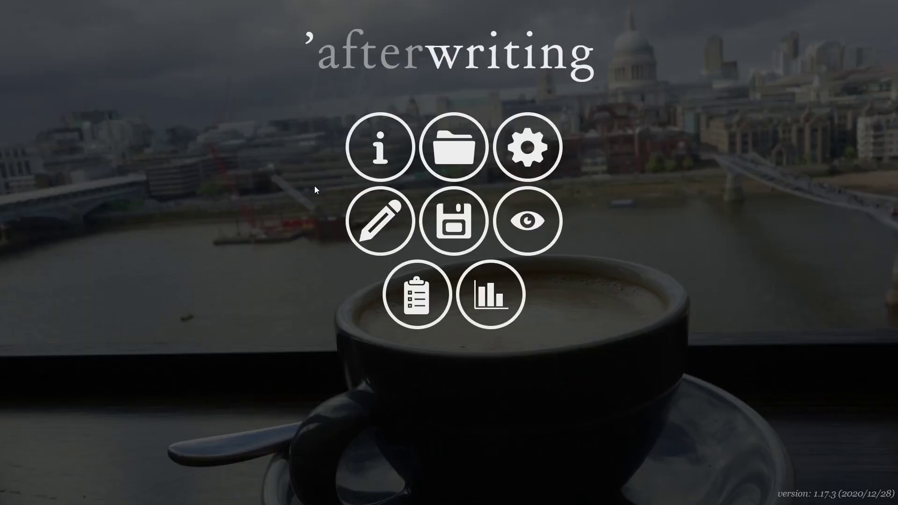
Step: Review afterwriting's About info, the PDF preview, and the print and layout settings
click(380, 146)
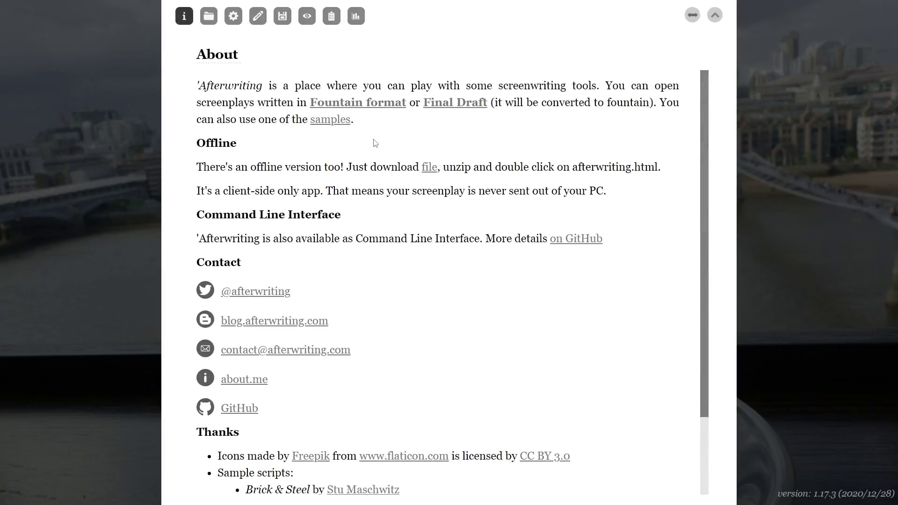
click(305, 12)
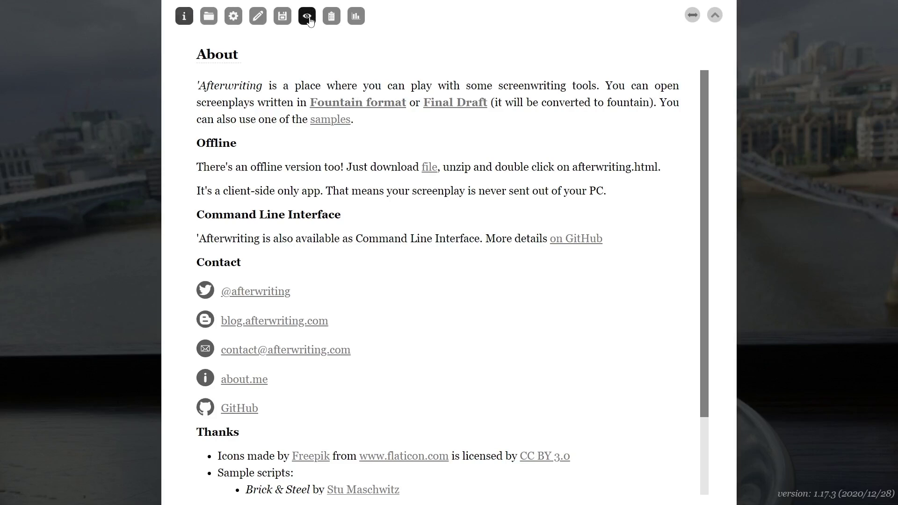
scroll(473, 273, down, 15)
scroll(473, 272, down, 8)
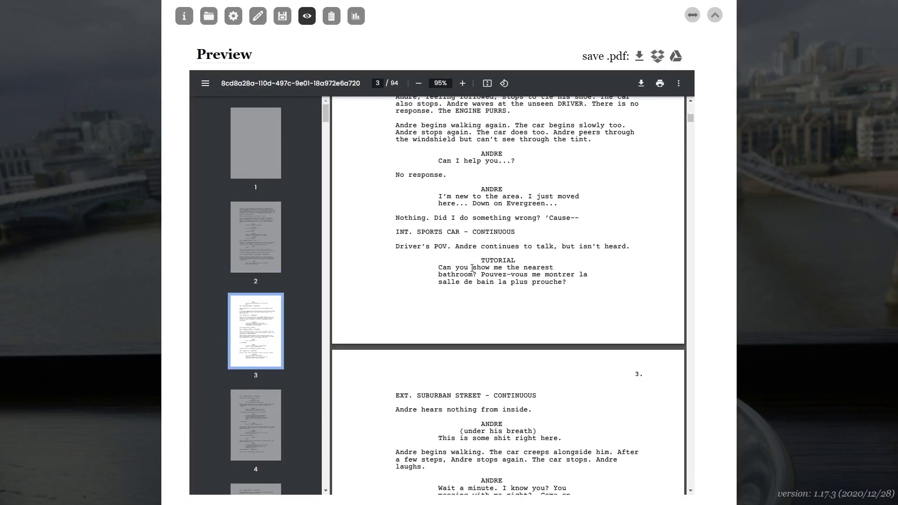
click(234, 18)
scroll(485, 231, down, 9)
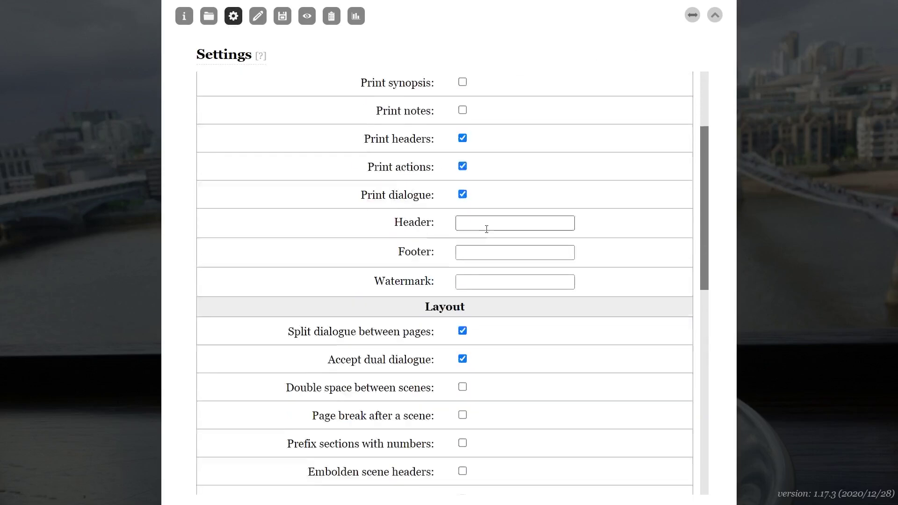
Step: In the Fountain editor, retype the opening FRONT LAWN heading as BACK YARD
click(261, 20)
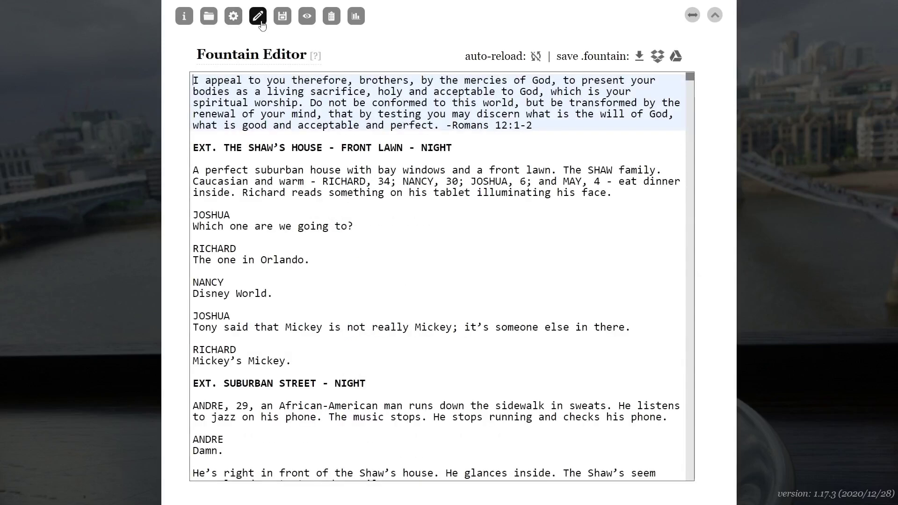
click(402, 148)
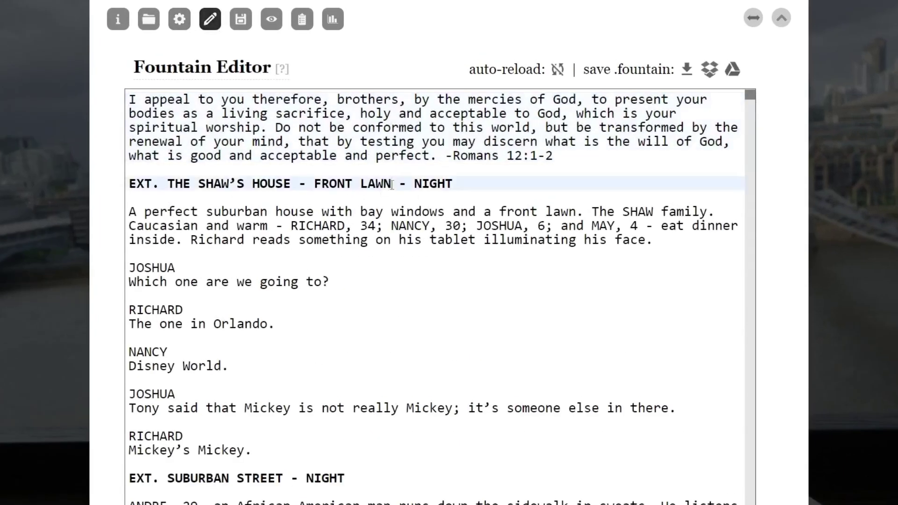
double_click(392, 185)
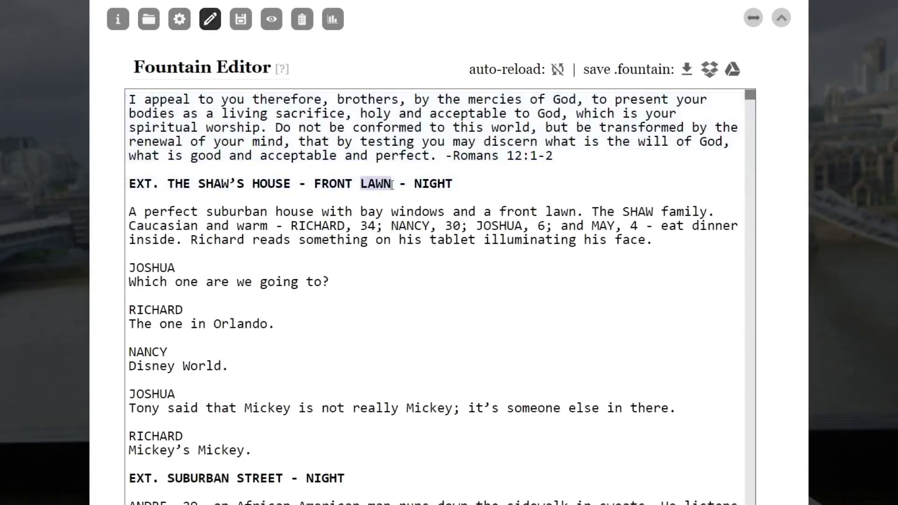
text(BACK YARD)
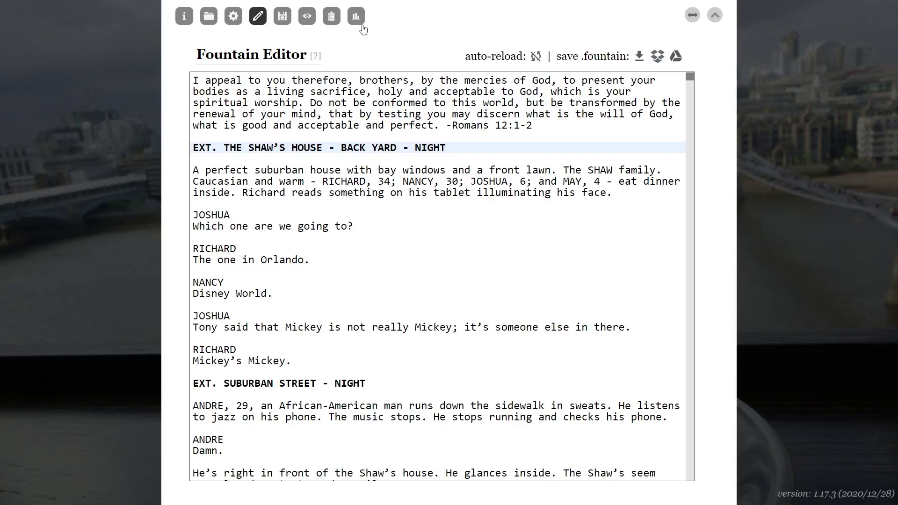
Step: Show the script's statistics charts and its facts summary
click(333, 18)
scroll(524, 312, down, 5)
scroll(510, 251, down, 4)
click(336, 20)
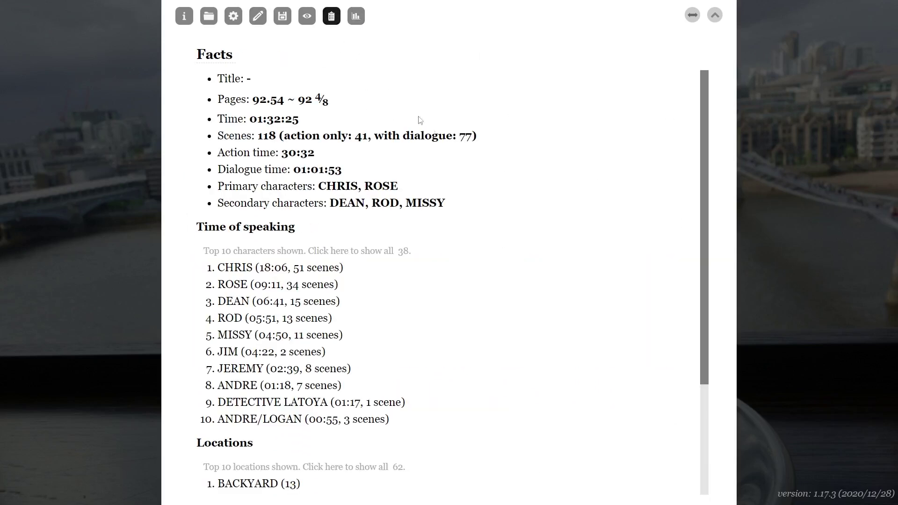
scroll(470, 148, down, 3)
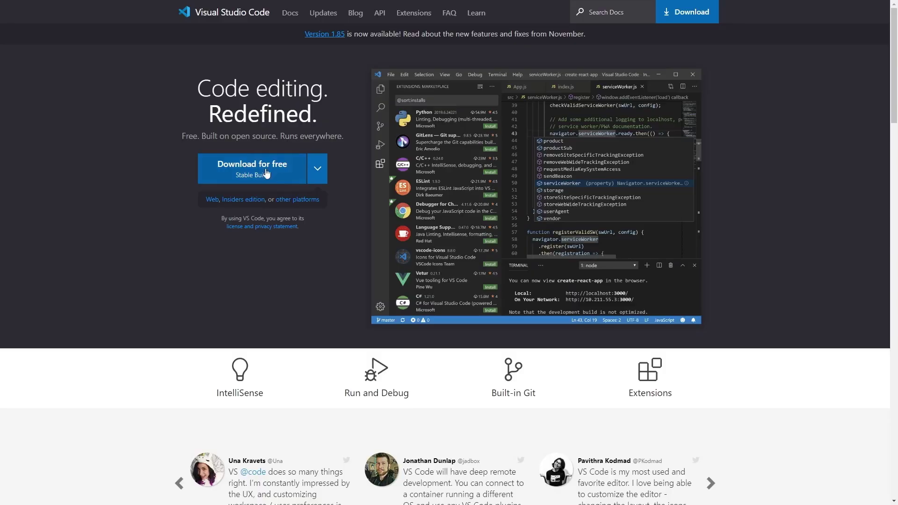
Step: Download VS Code for Windows and install the Better Fountain extension
click(265, 168)
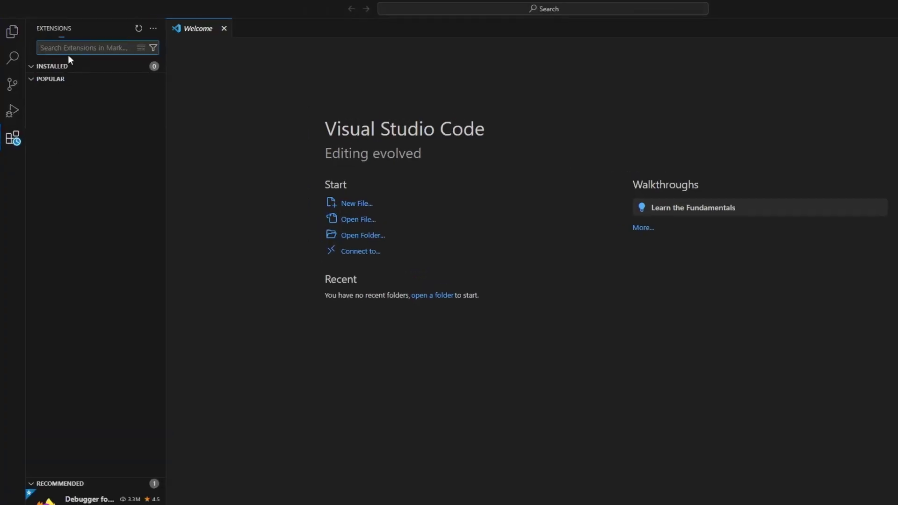
text(better fountain)
click(145, 92)
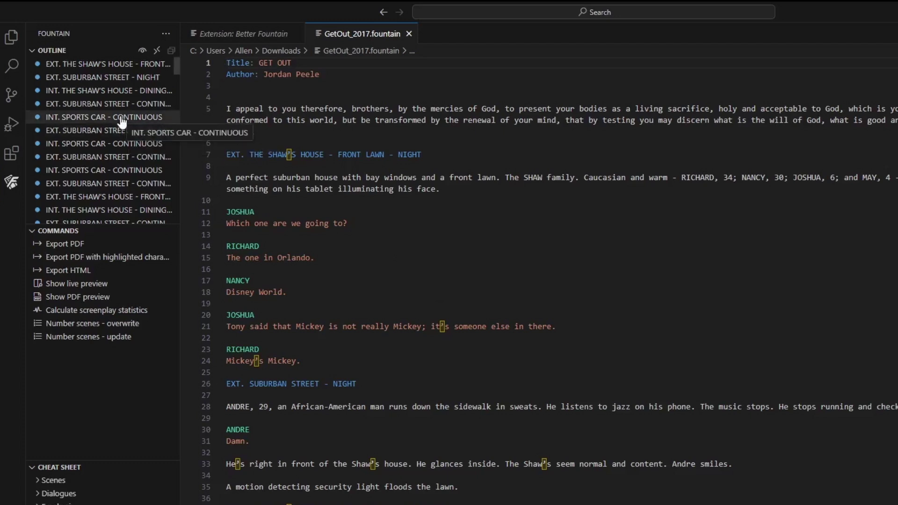
Step: Jump to the Brooklyn hallway, loft living room and street scenes, and browse the Fountain syntax tips
scroll(122, 122, down, 10)
click(118, 140)
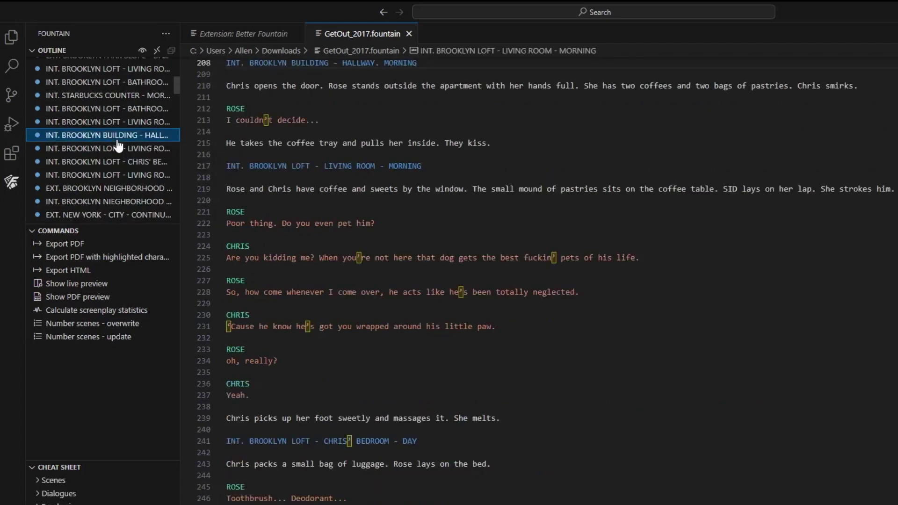
click(114, 176)
click(114, 202)
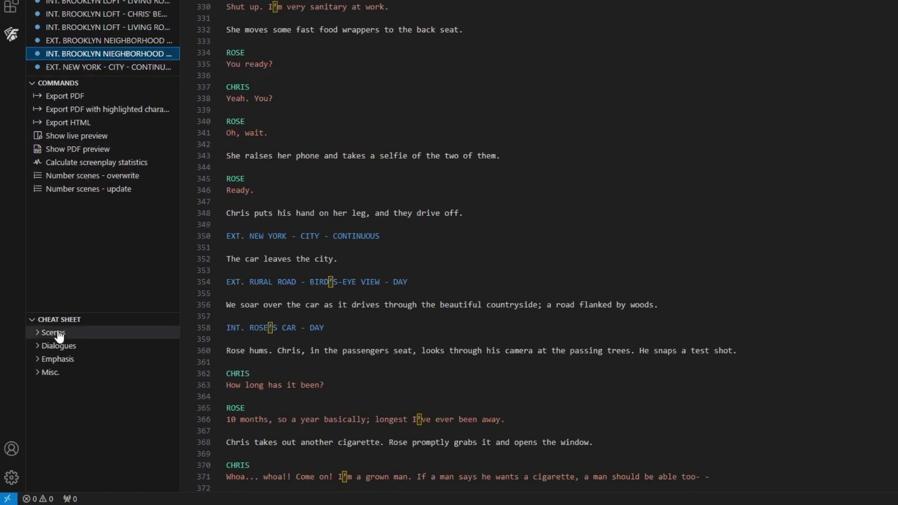
click(59, 334)
click(56, 333)
click(51, 372)
scroll(52, 381, down, 1)
click(50, 366)
Step: Run Fountain: Calculate screenplay statistics and view the character and scene statistics
key(ctrl+shift+p)
text(fountain)
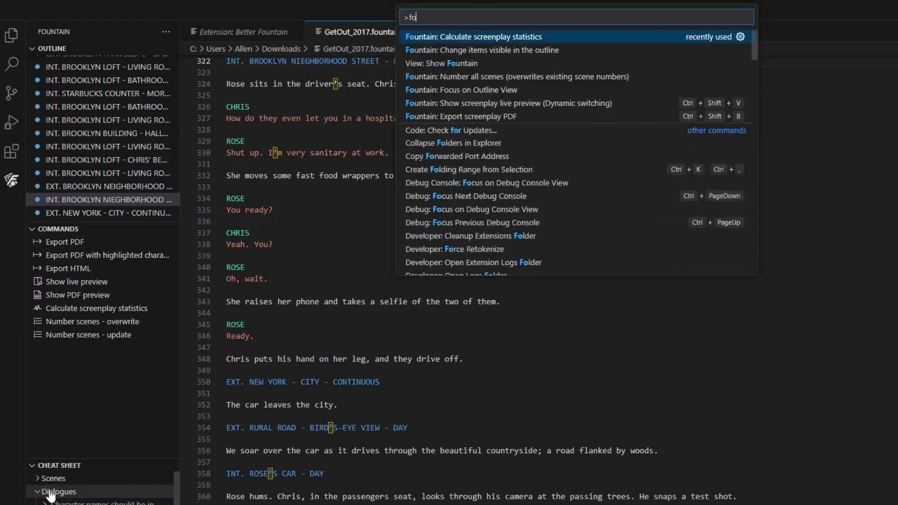
click(48, 343)
click(494, 39)
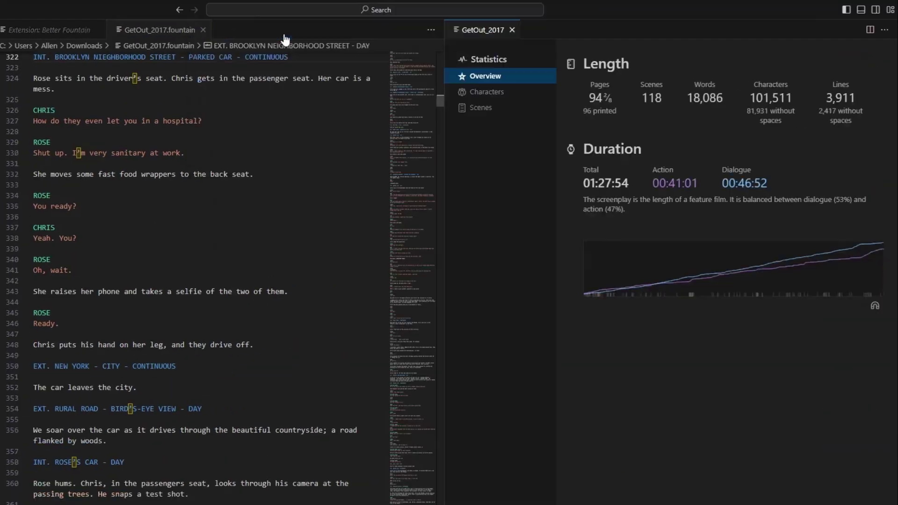
click(476, 98)
click(481, 107)
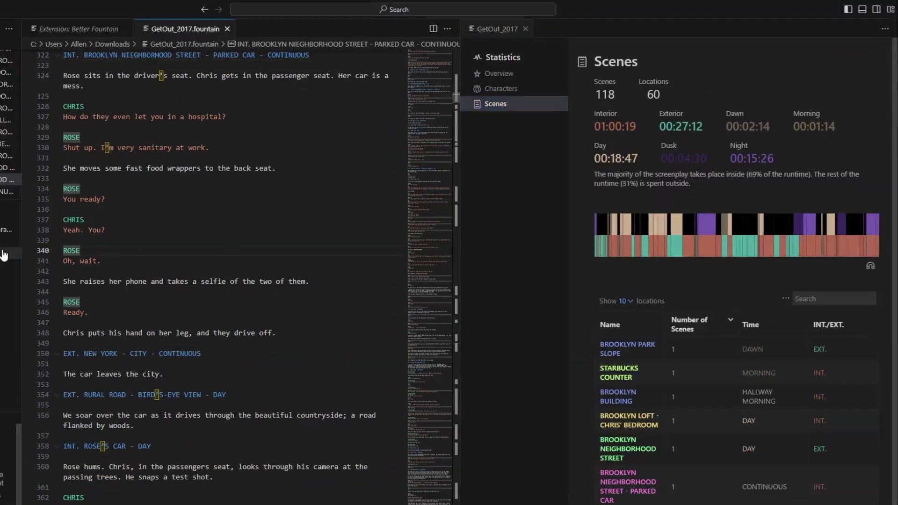
Step: Show the live formatted preview and start exporting the script as GetOut_2017.pdf
click(85, 220)
scroll(281, 221, down, 18)
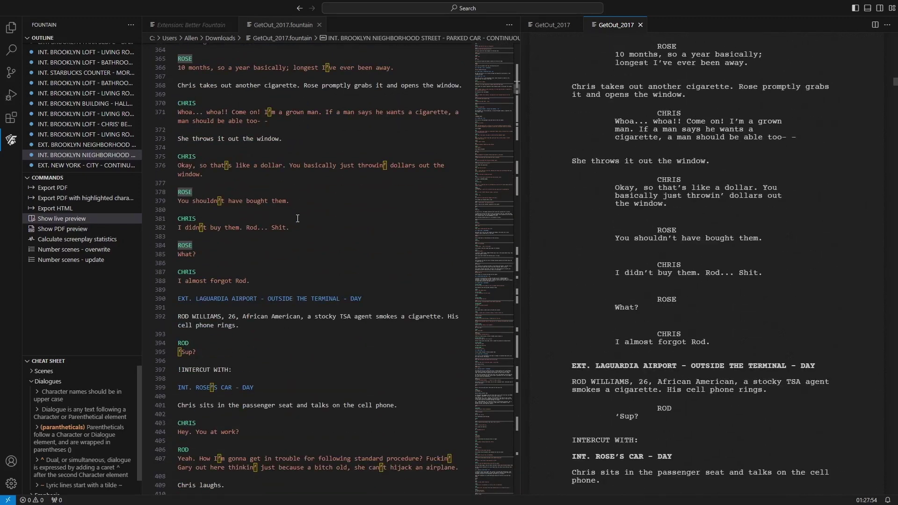
click(78, 188)
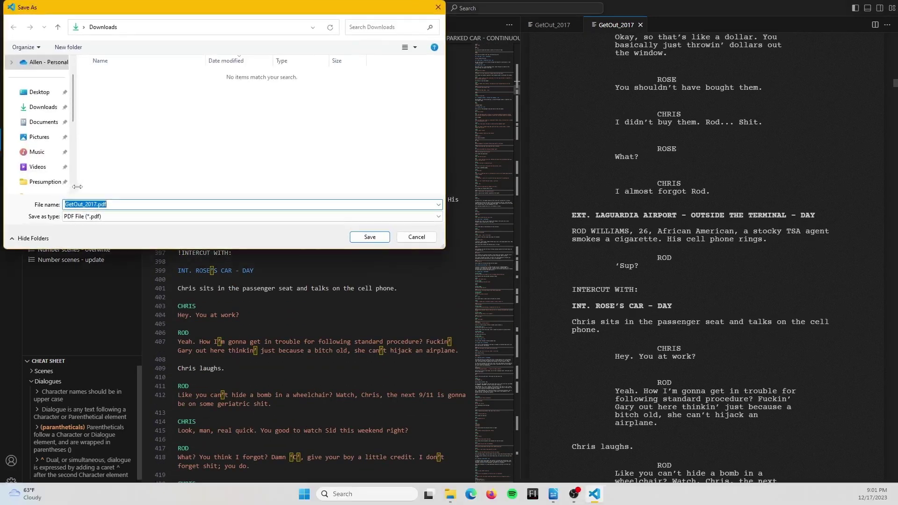
Step: Save the GET OUT screenplay as GetOut_2017.pdf in the Downloads folder
click(369, 237)
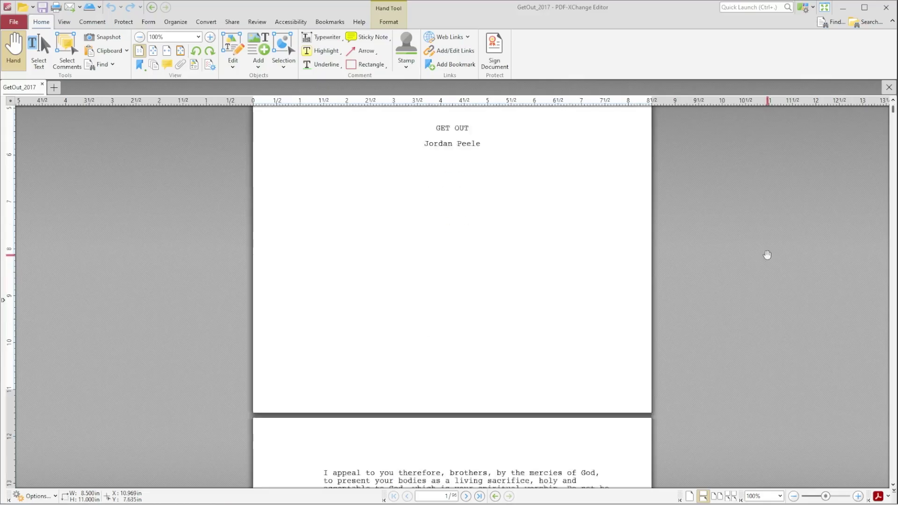
scroll(766, 255, down, 10)
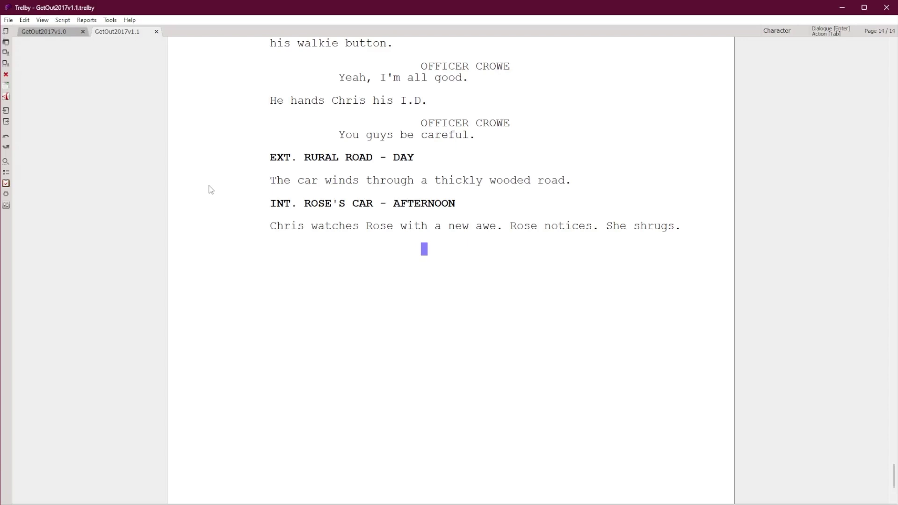
Step: Give ROSE the line "We're here." and add the autocompleted EXT. ARMITAGE ESTATE - AFTERNOON heading
text(R)
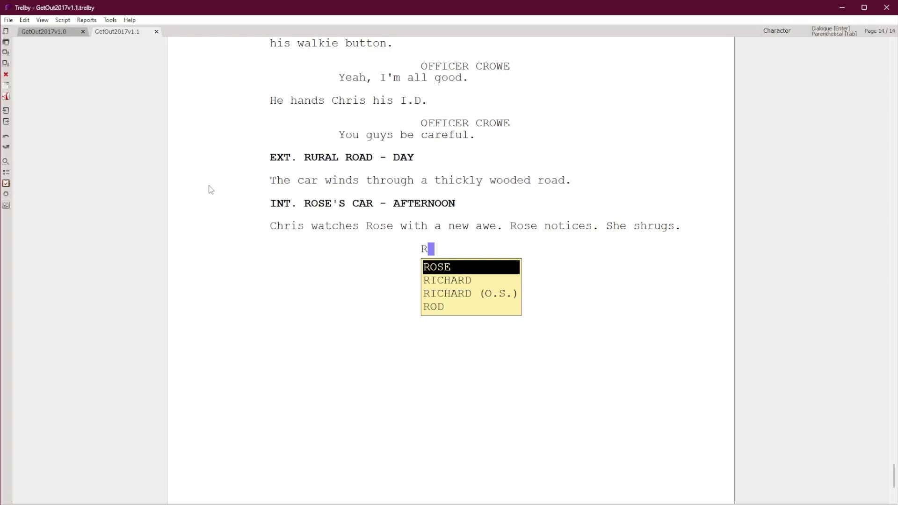
key(Return)
text(We're here.)
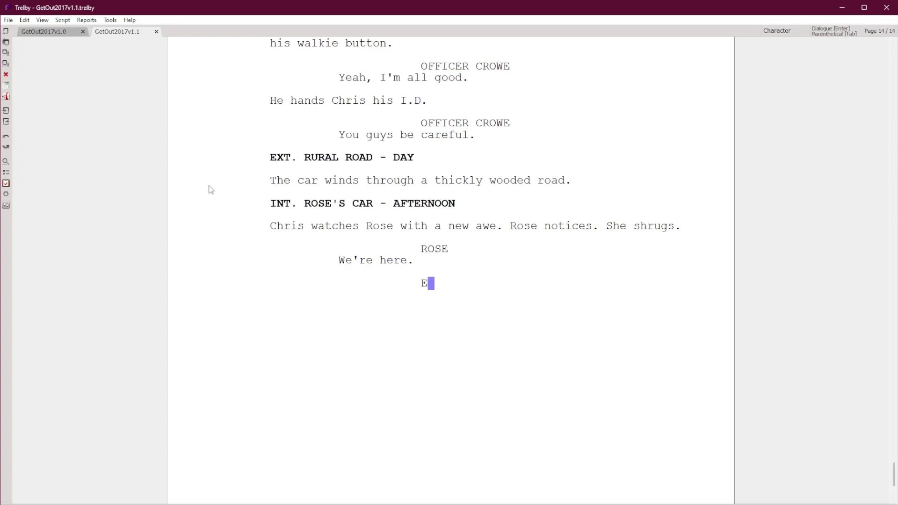
text(XT. ARM)
key(Return)
click(94, 21)
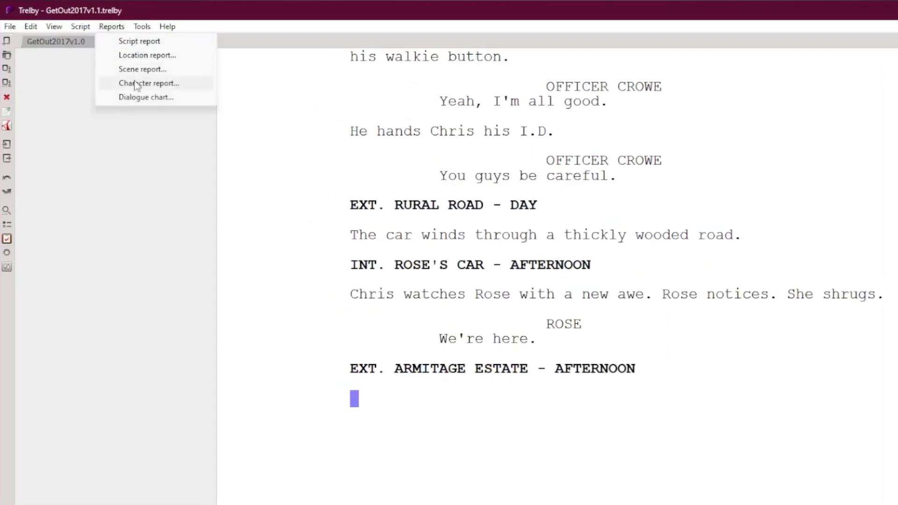
Step: Run Compare scripts on GetOut2017v1.0.trelby versus GetOut2017v1.1.trelby
mouse_move(143, 28)
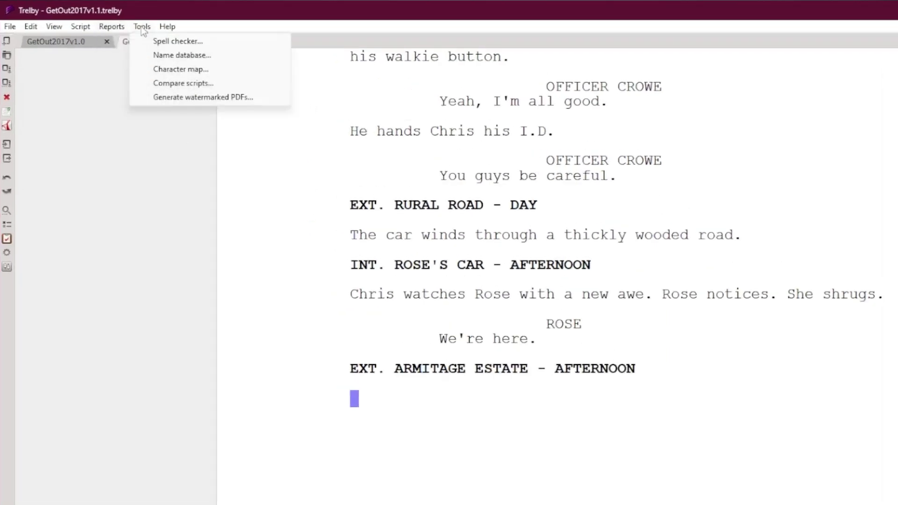
click(169, 85)
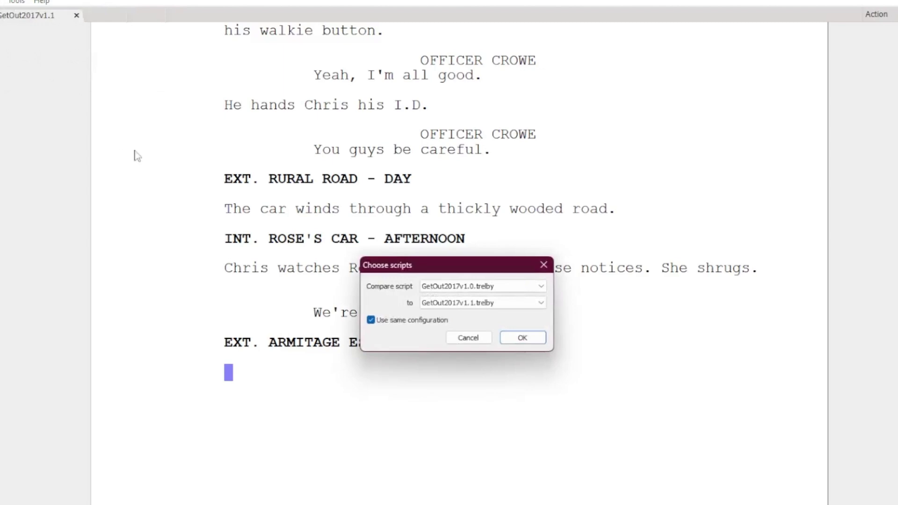
click(532, 338)
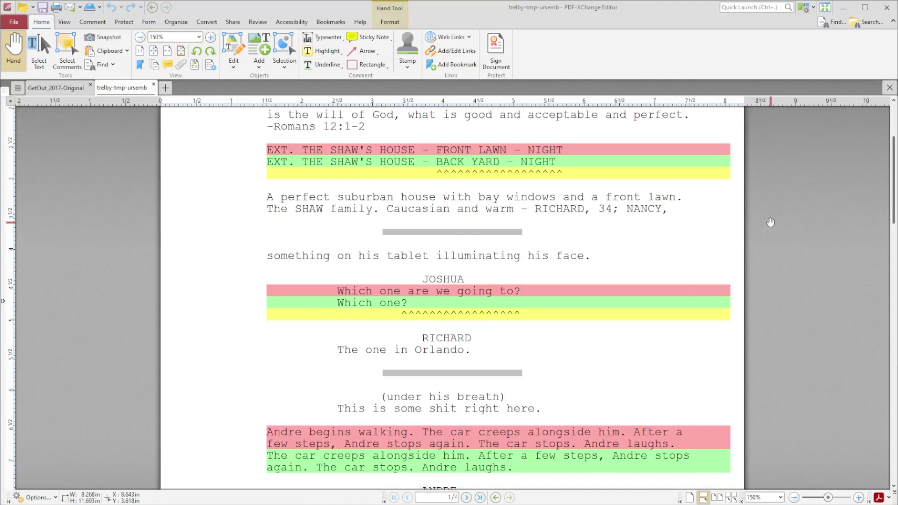
scroll(771, 222, down, 3)
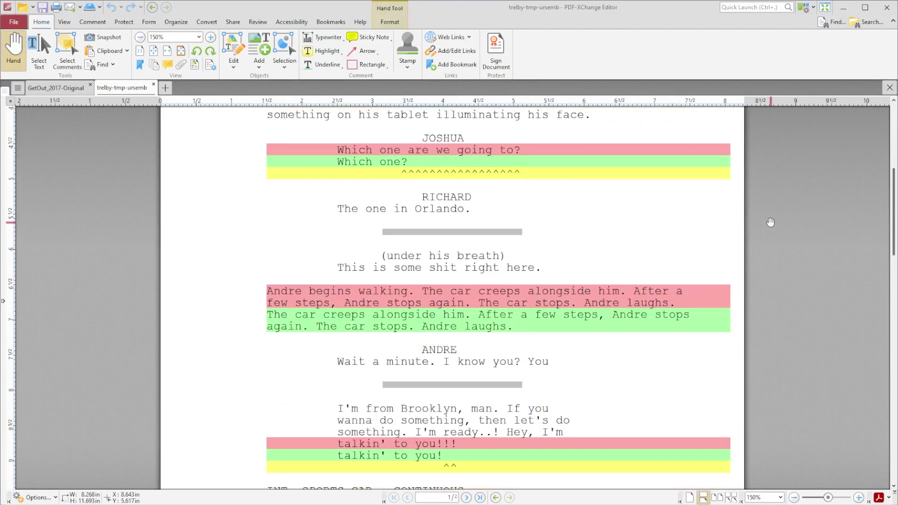
scroll(771, 223, down, 5)
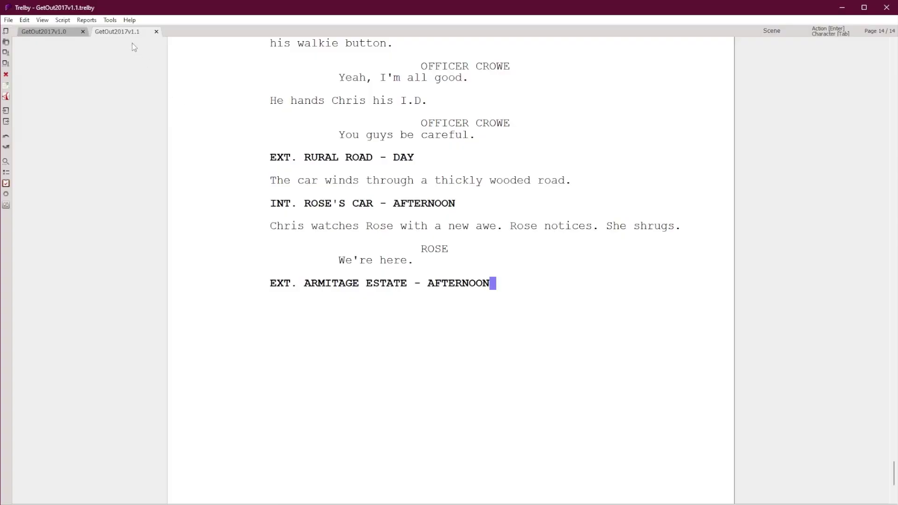
click(149, 24)
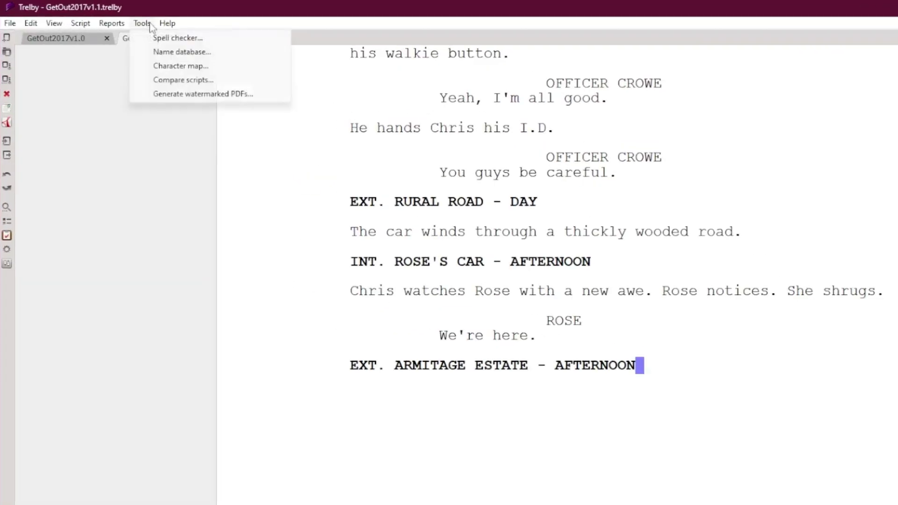
Step: Open Trelby's Name database and scroll through the character name results
click(169, 52)
scroll(471, 270, down, 10)
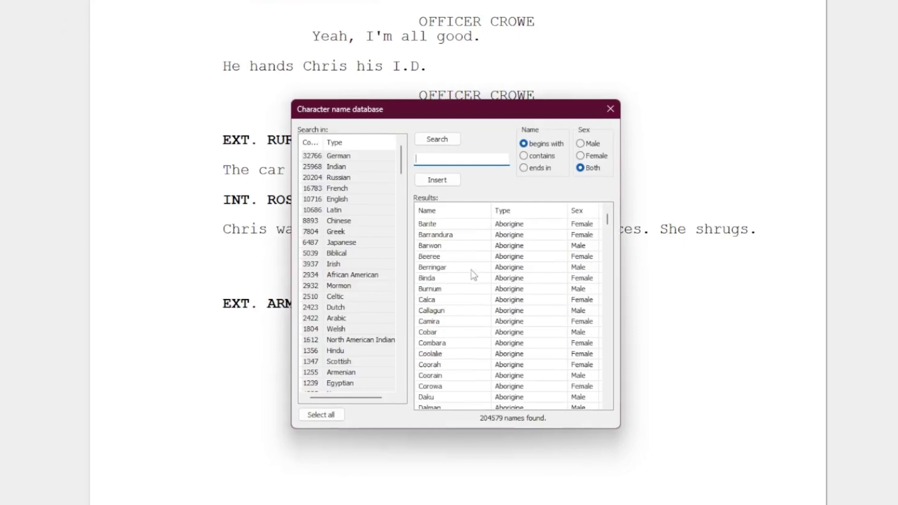
scroll(471, 274, down, 1)
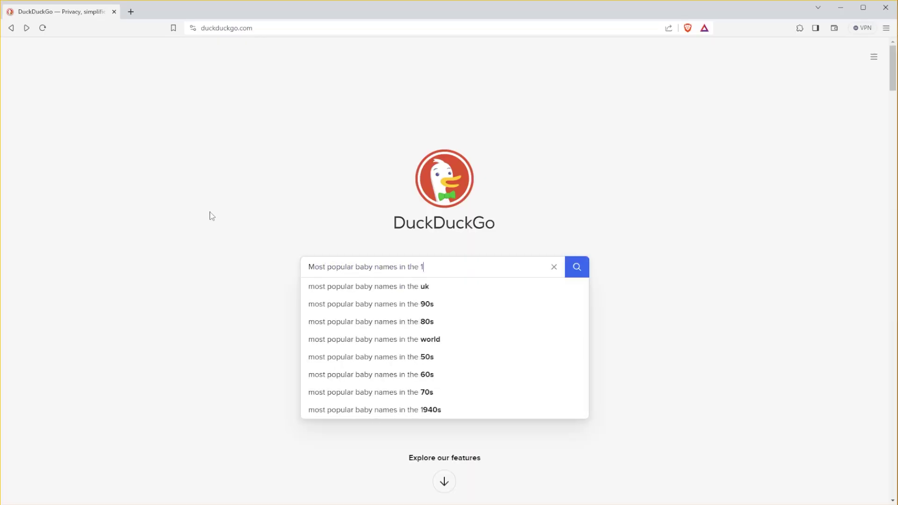
Step: Search DuckDuckGo for "Most popular baby names in the 1980s"
text(980s)
key(Return)
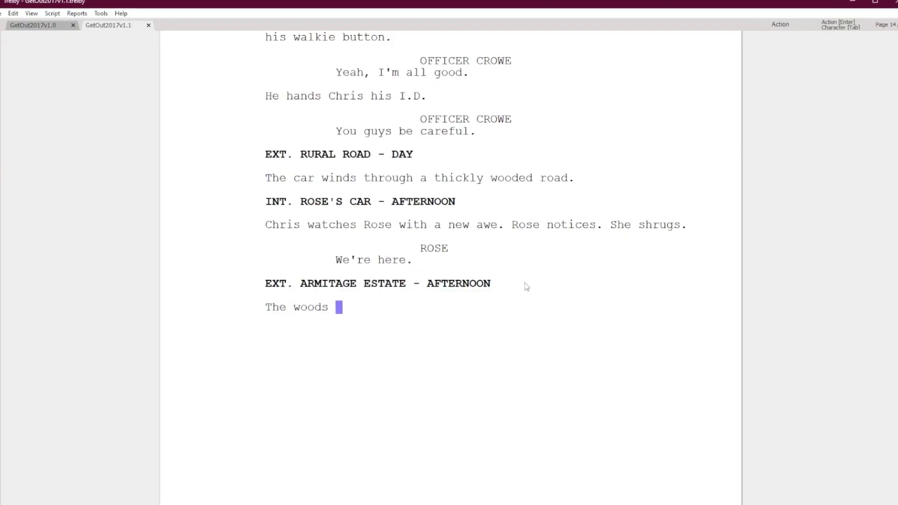
Step: Type the action where the woods give way to a huge front lawn and a large mansion
text(give way to a huge f)
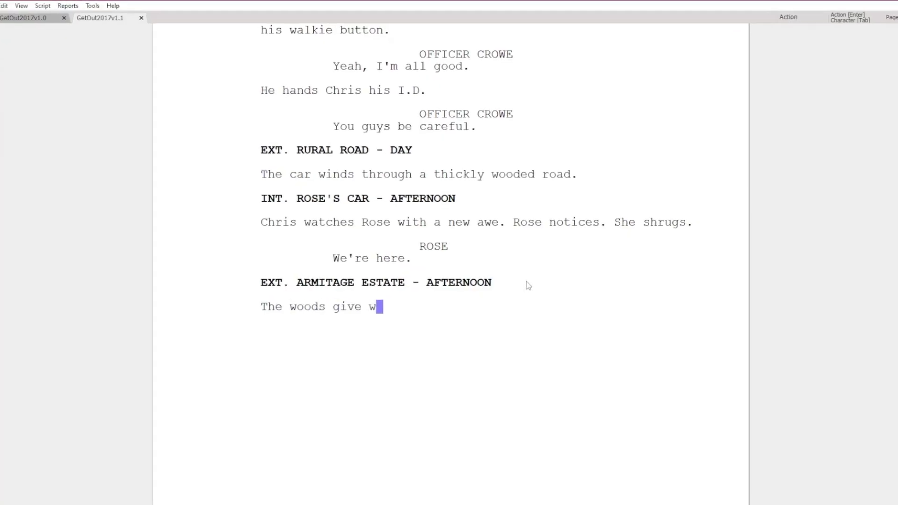
text(ront lawn. A large mansion s)
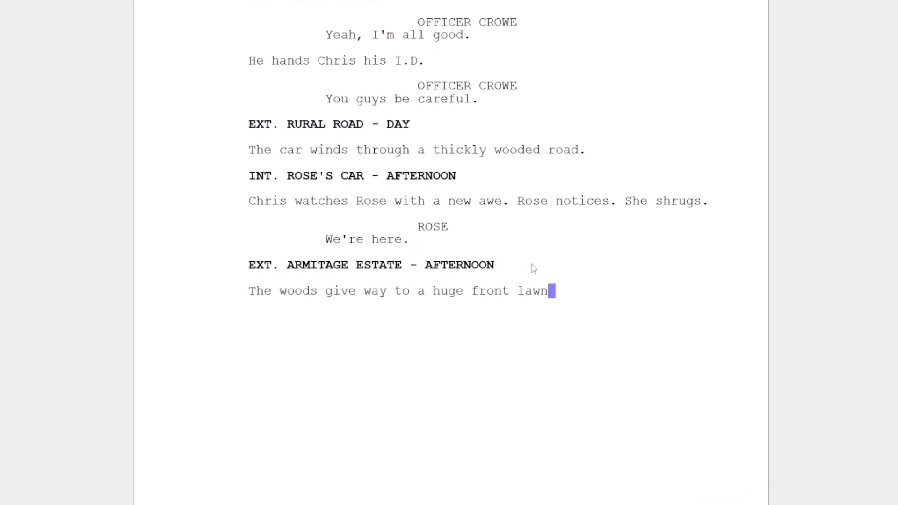
text(its in the)
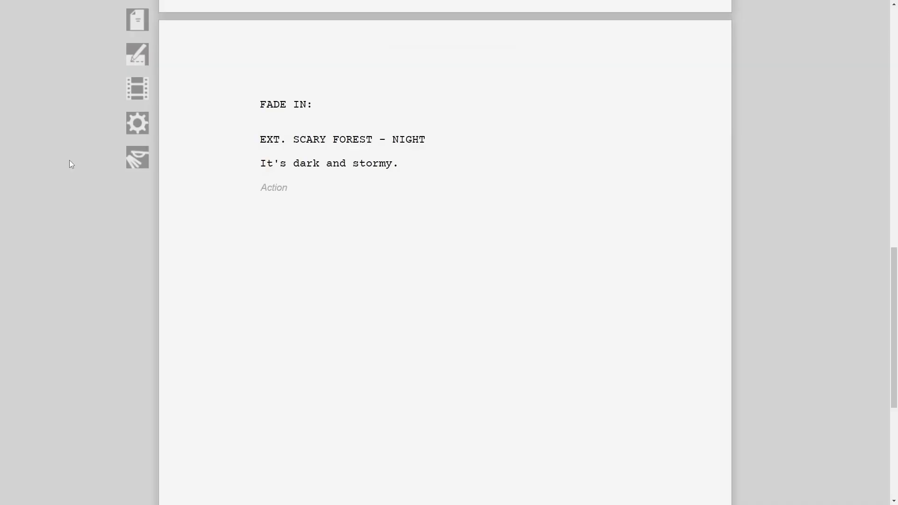
click(138, 19)
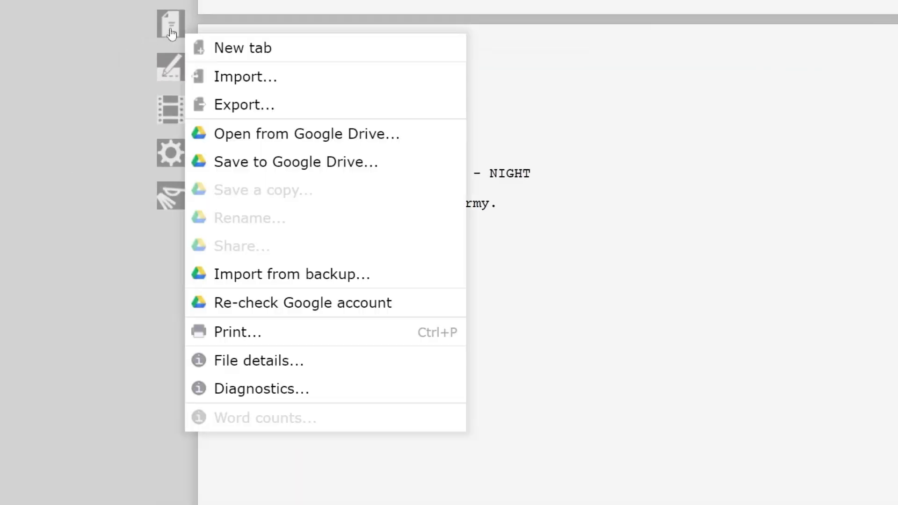
Step: Import GetOut-InProgress.fountain into YouMeScript and dismiss the remember-characters prompt
click(186, 60)
click(209, 110)
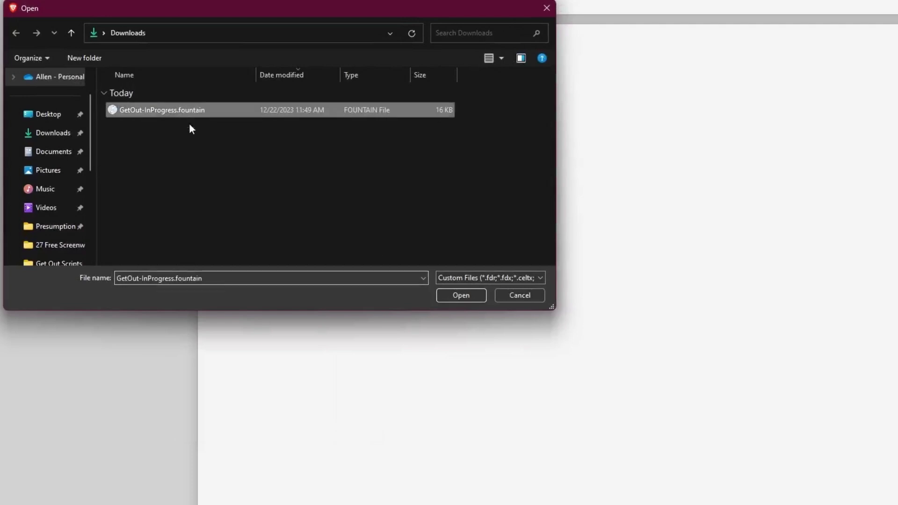
click(461, 295)
click(540, 154)
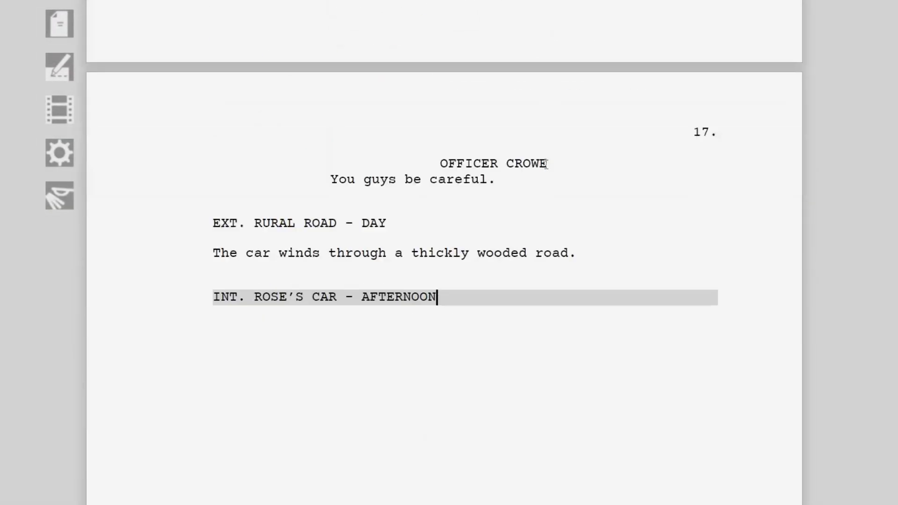
Step: Add Chris's awed action line, Rose's "We're here." and a new EXT. scene heading
key(Return)
text(hes Rose with a new awe. Rose notices. She shrugs.)
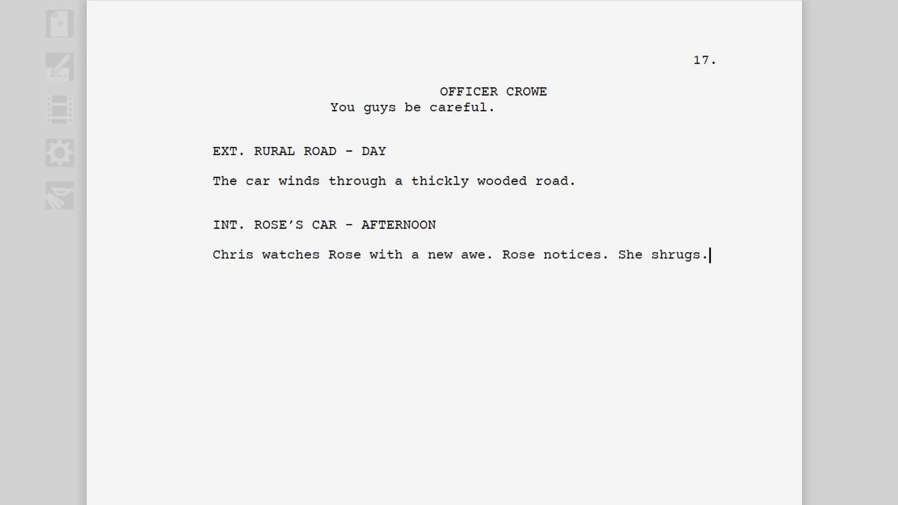
key(Return)
key(Tab)
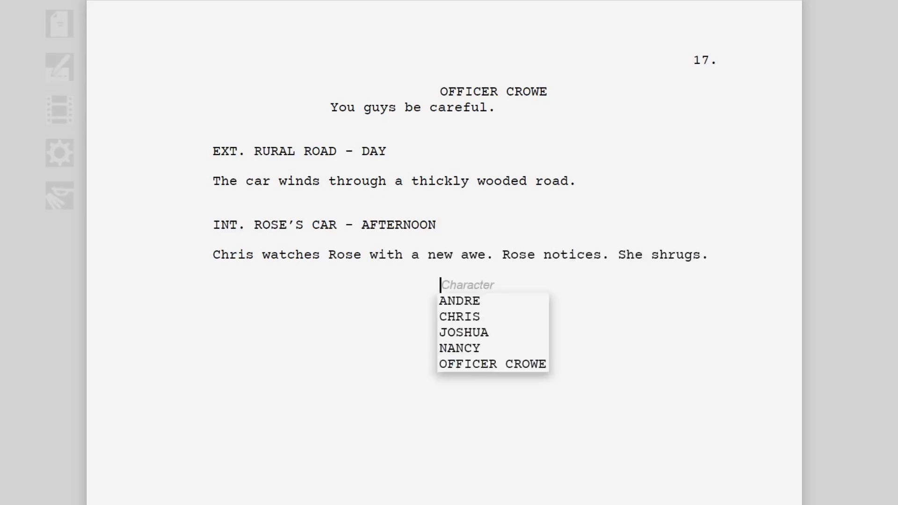
text(R)
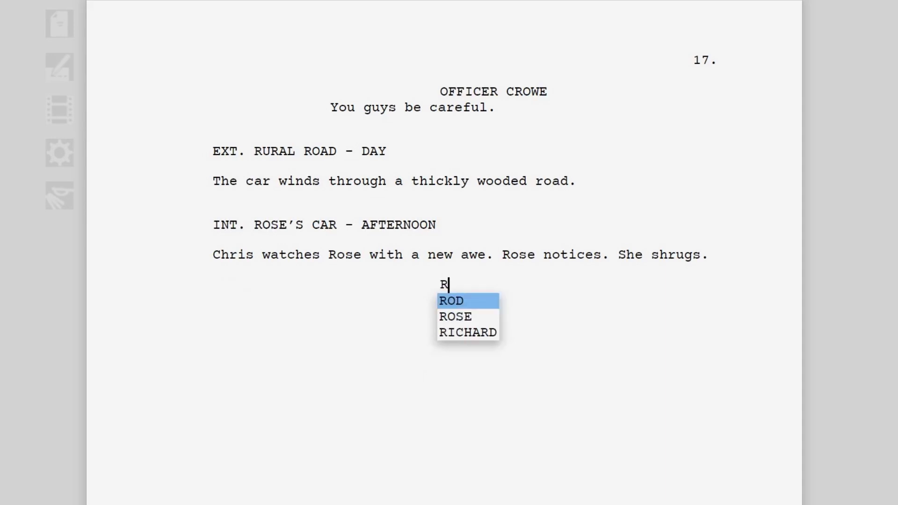
key(Down)
key(Return)
text(We're here.)
key(Return)
key(Return)
text(Ext.)
key(Return)
Step: Jump to the Brooklyn Neighborhood Street scene using Navigator > Scenes
click(59, 109)
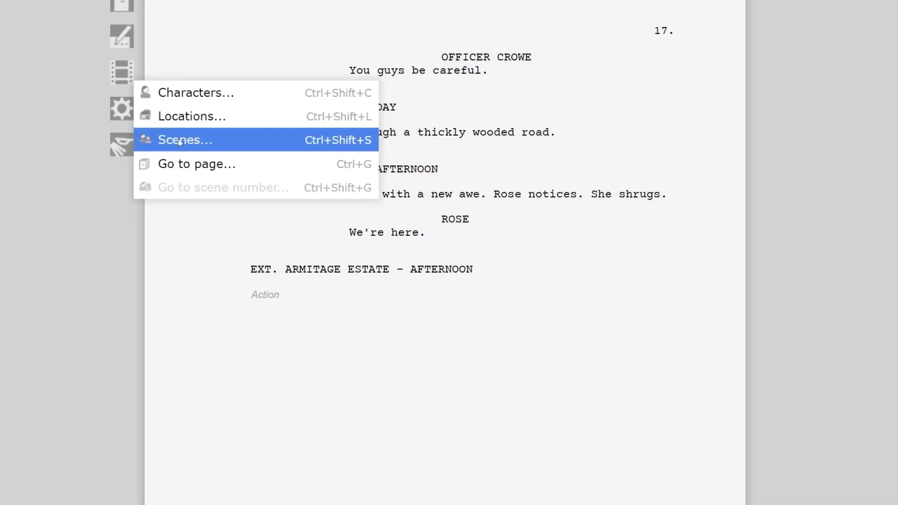
click(238, 189)
scroll(393, 257, up, 2)
click(402, 269)
click(530, 433)
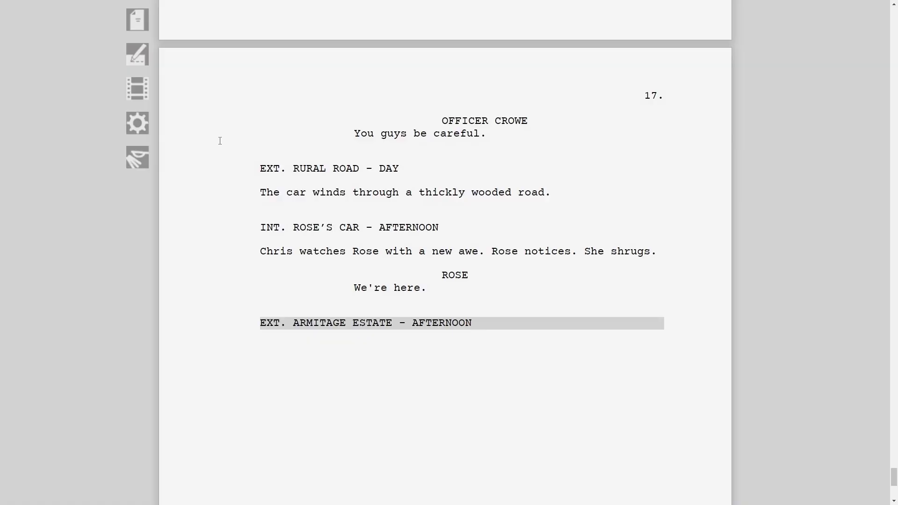
click(137, 19)
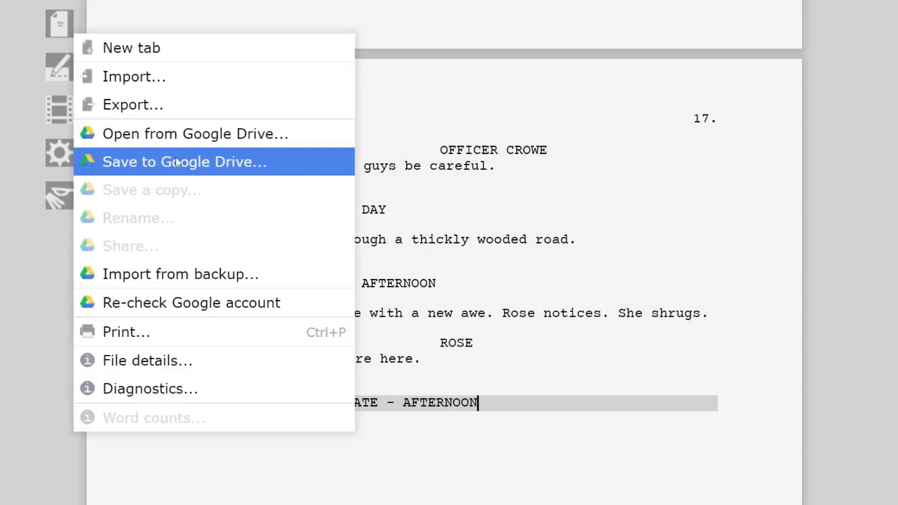
Step: Save the script to Google Drive under the name 'Get Out'
click(230, 126)
text(Get Out)
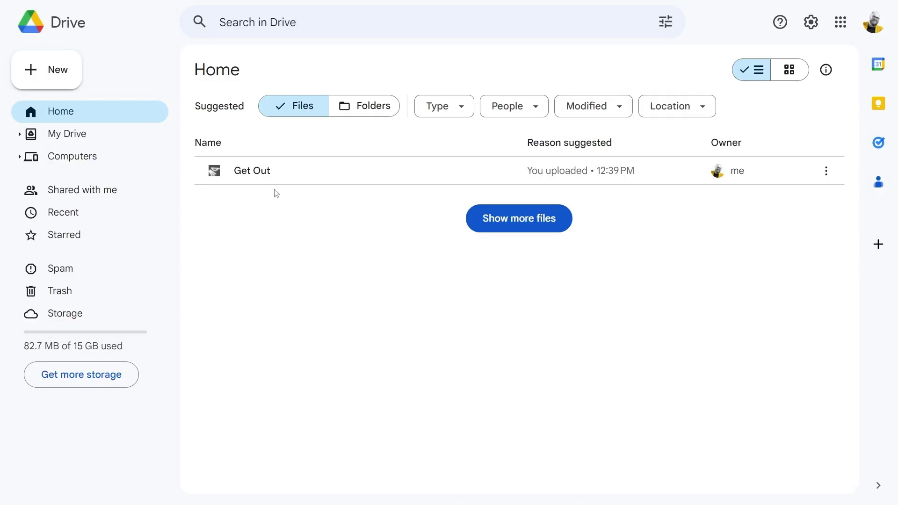
click(259, 174)
Step: Open sharing for the Get Out file and select AFTERNOON in the Armitage heading
right_click(259, 173)
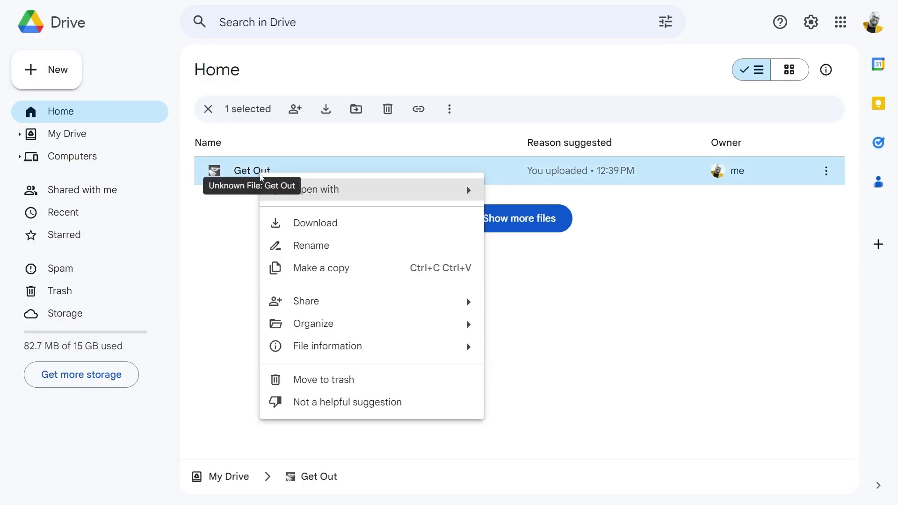
mouse_move(336, 303)
click(521, 311)
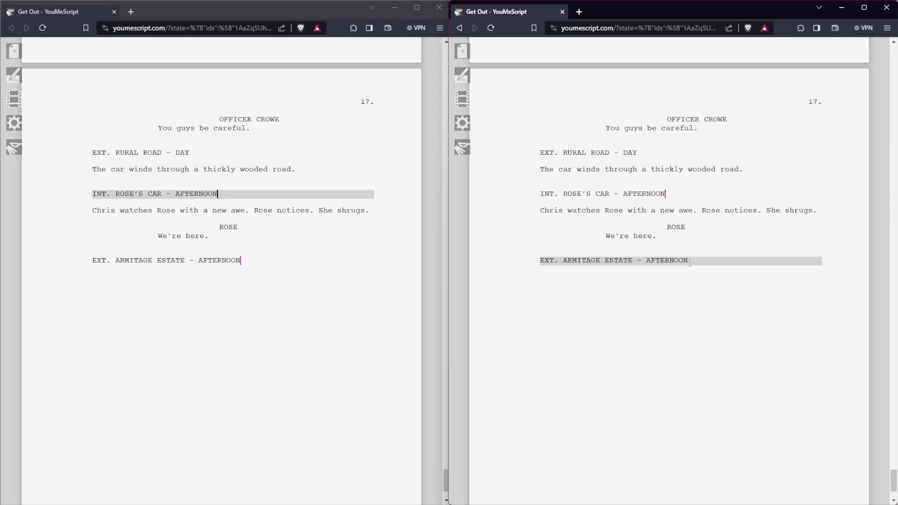
drag(688, 260, 650, 265)
right_click(649, 264)
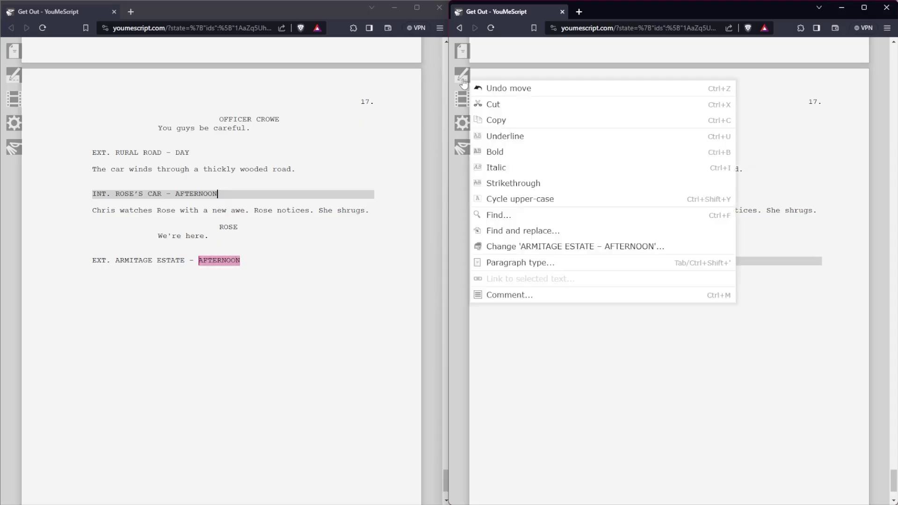
Step: Add the comment "too specific" on AFTERNOON
click(542, 294)
text(too specific)
key(Return)
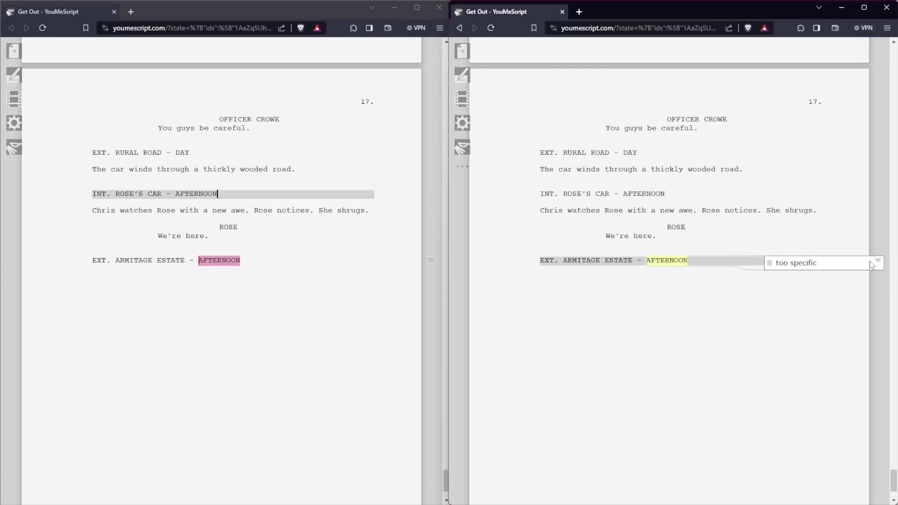
Step: Overwrite AFTERNOON with "DA" in the other collaborator's window
click(223, 260)
double_click(223, 261)
text(DAY)
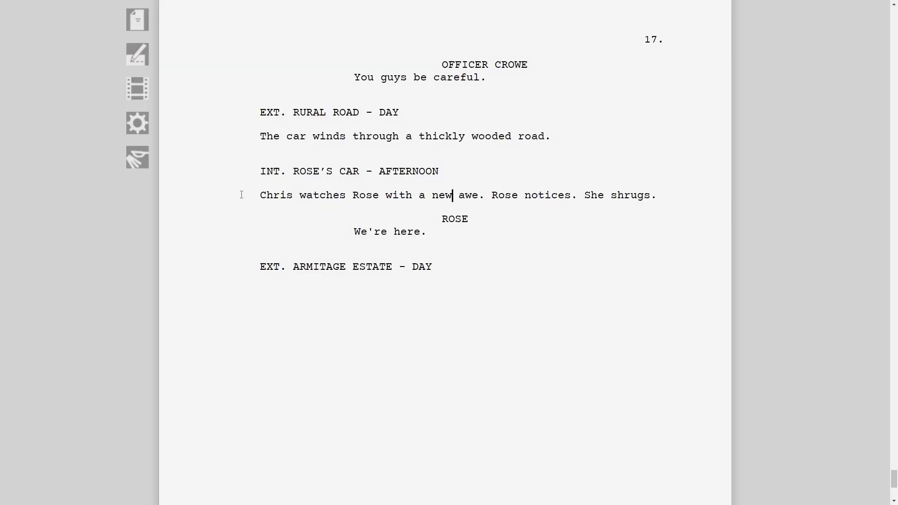
click(145, 125)
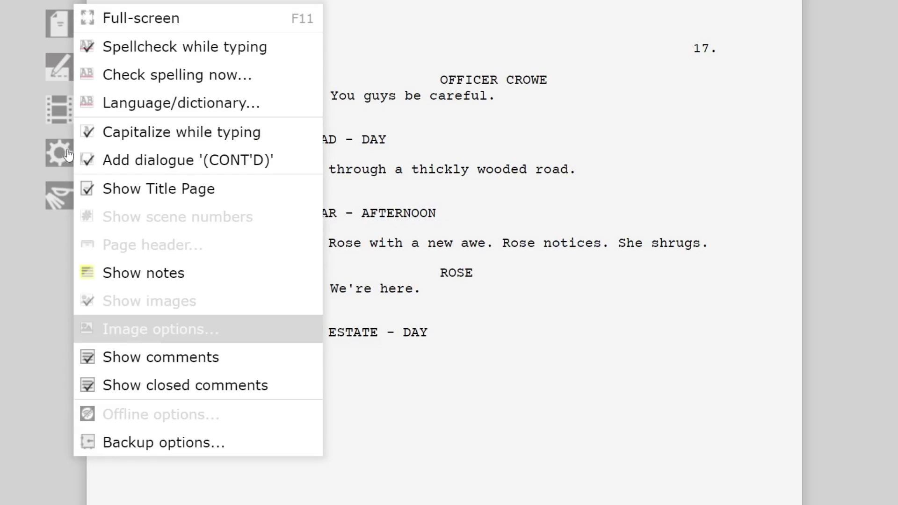
click(454, 245)
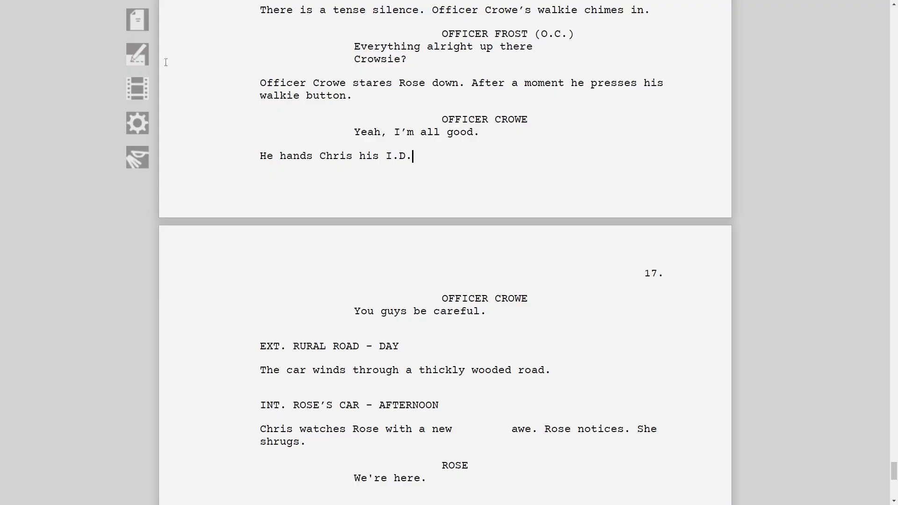
Step: Choose Final Draft (.fdx) as the format in File > Export
click(143, 26)
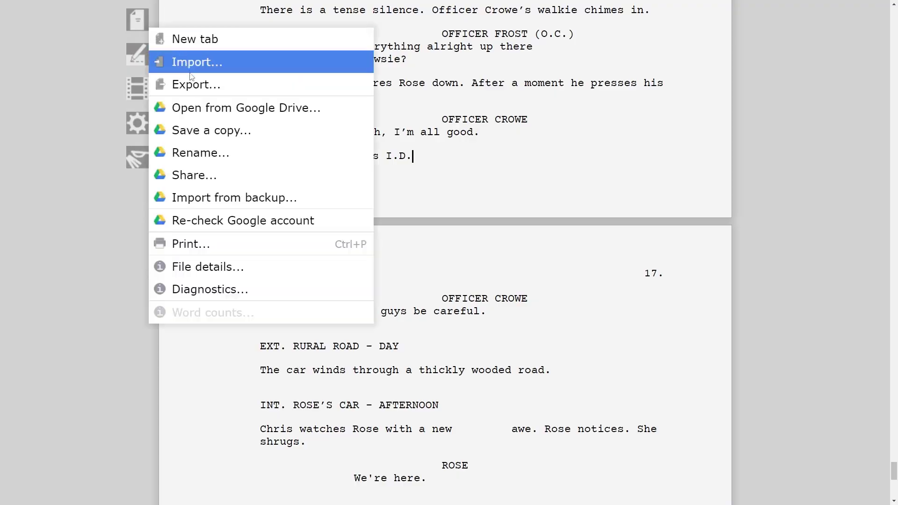
click(197, 85)
click(372, 111)
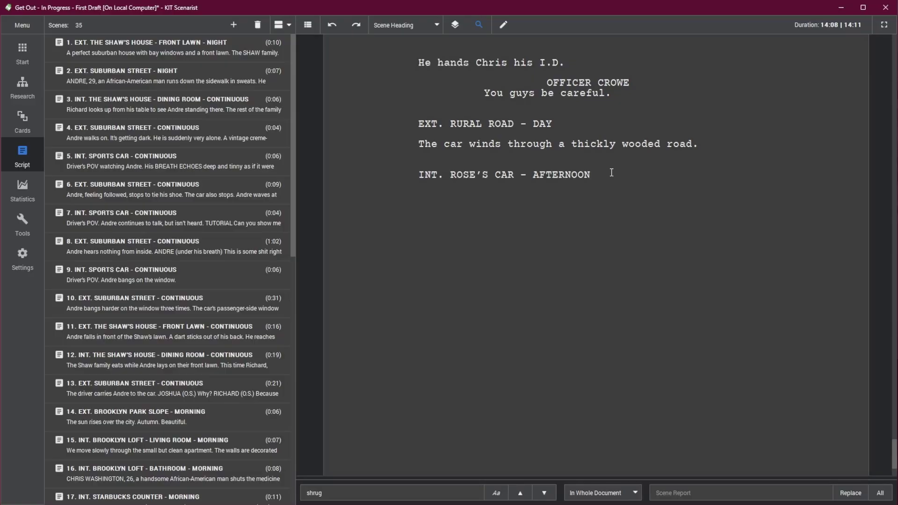
key(Return)
text(Chris watches Rose with new awe. Rose notices. She shrugs.)
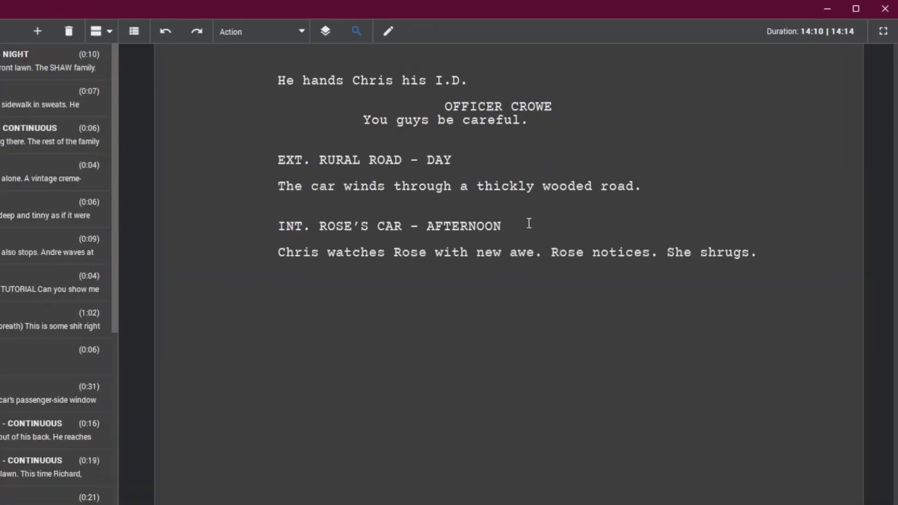
Step: Add a ROSE character cue after Chris's action line using autocomplete
key(Return)
key(Tab)
text(R)
key(Return)
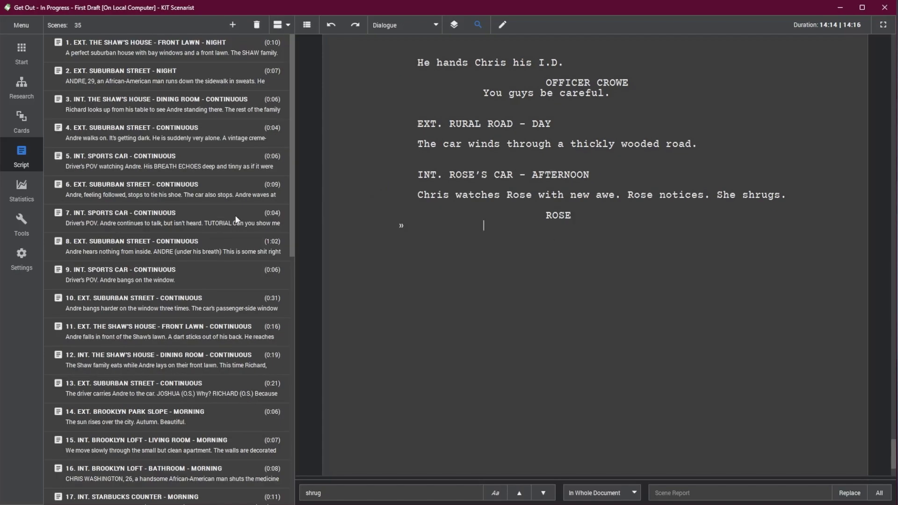
Step: Review the Action and Dialogue formatting of the Final Draft Screenplay (Letter) template
click(21, 255)
click(112, 150)
double_click(242, 92)
click(251, 233)
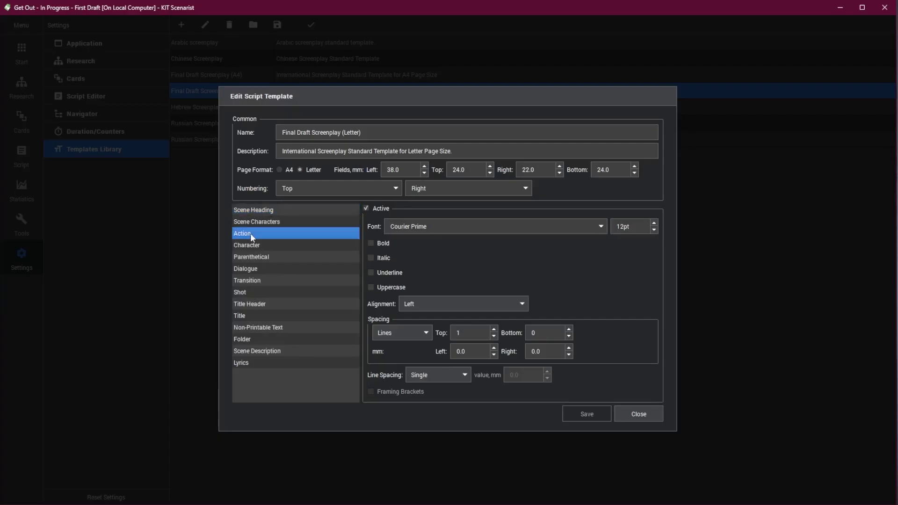
click(251, 268)
click(639, 414)
Step: Back in the script, jump through scenes 4, 9 and 13
click(21, 155)
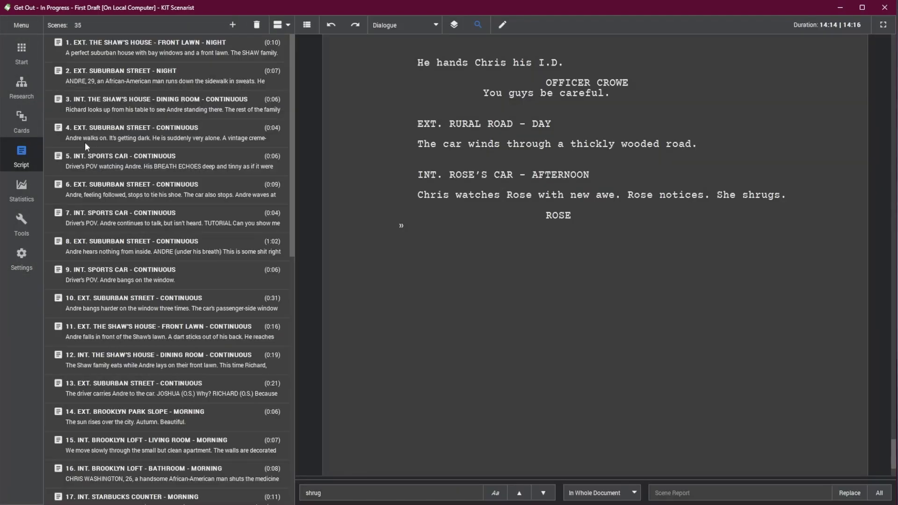
click(114, 132)
click(164, 266)
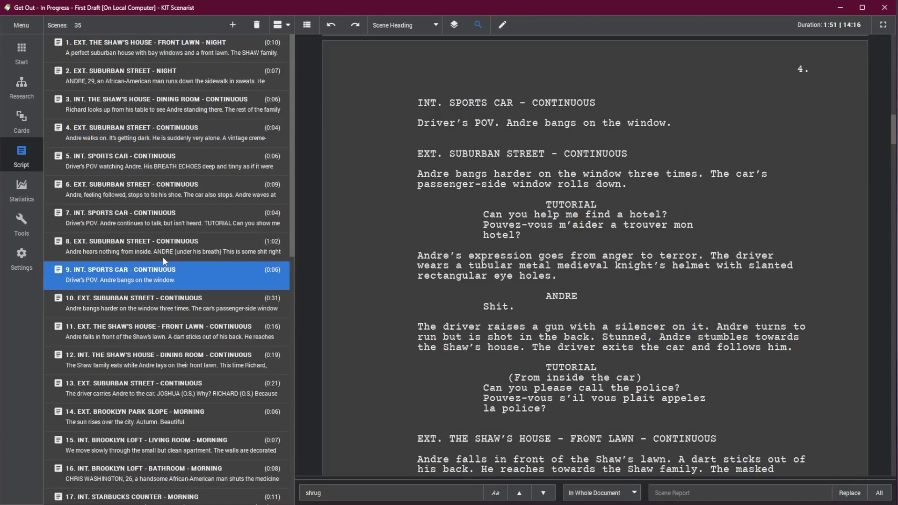
click(174, 388)
Step: Rename scene 13's card on the corkboard to 'Andre Gets Taken'
click(22, 120)
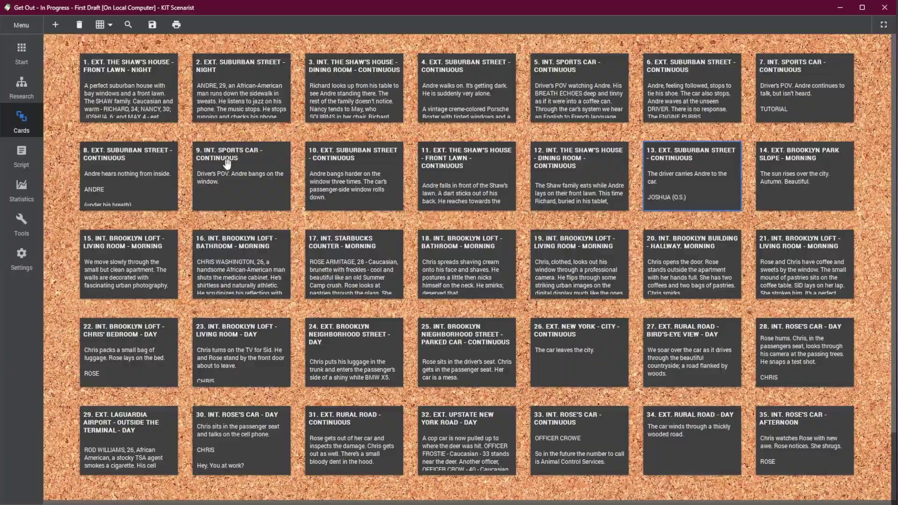
double_click(735, 161)
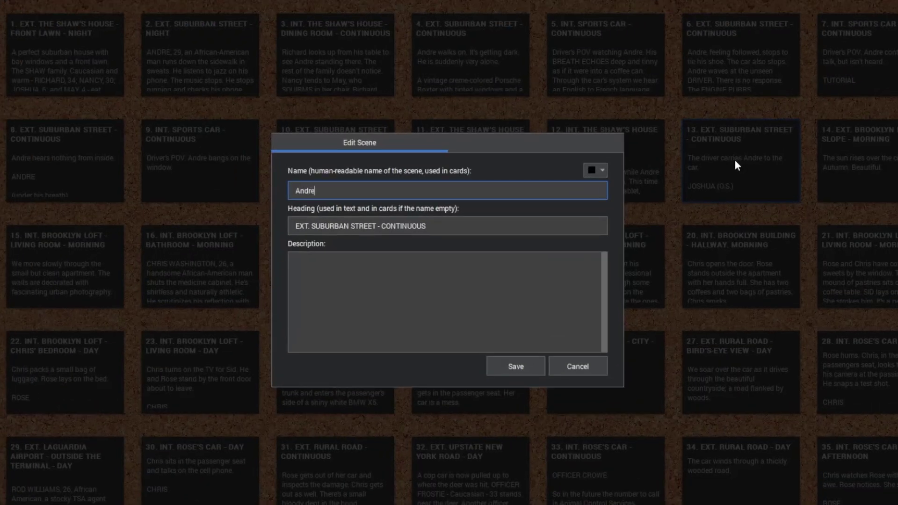
text(Andre Gets Taken)
key(Return)
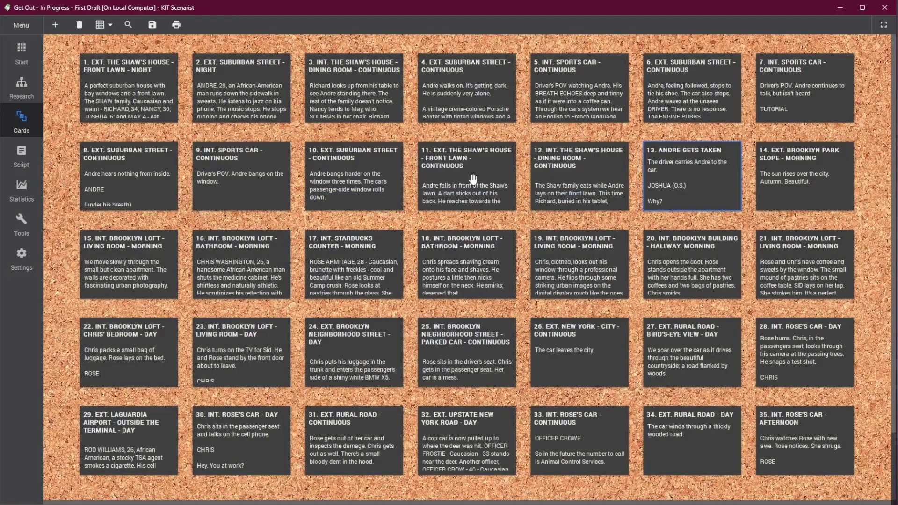
click(20, 187)
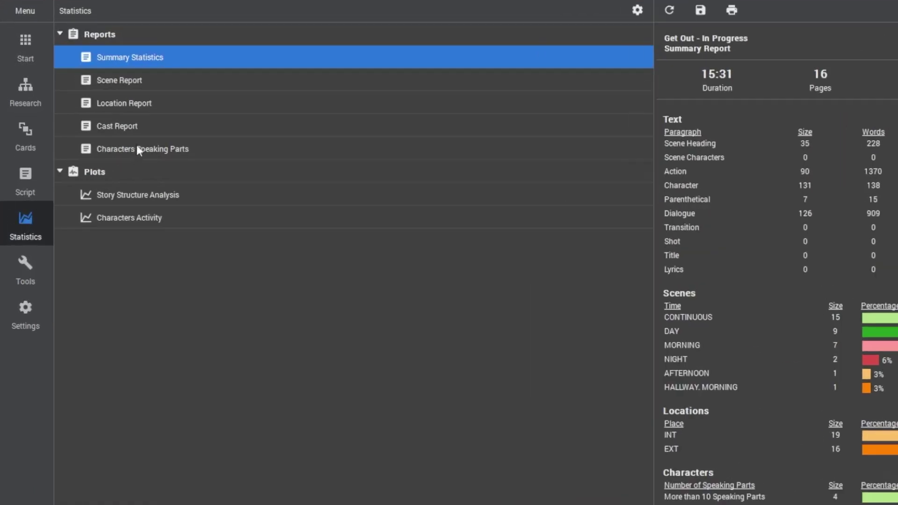
click(138, 149)
click(125, 63)
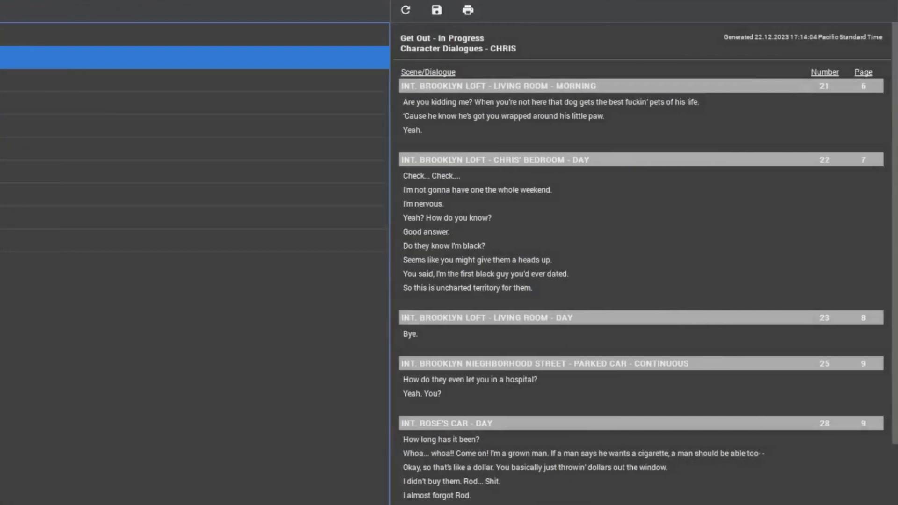
scroll(513, 294, down, 5)
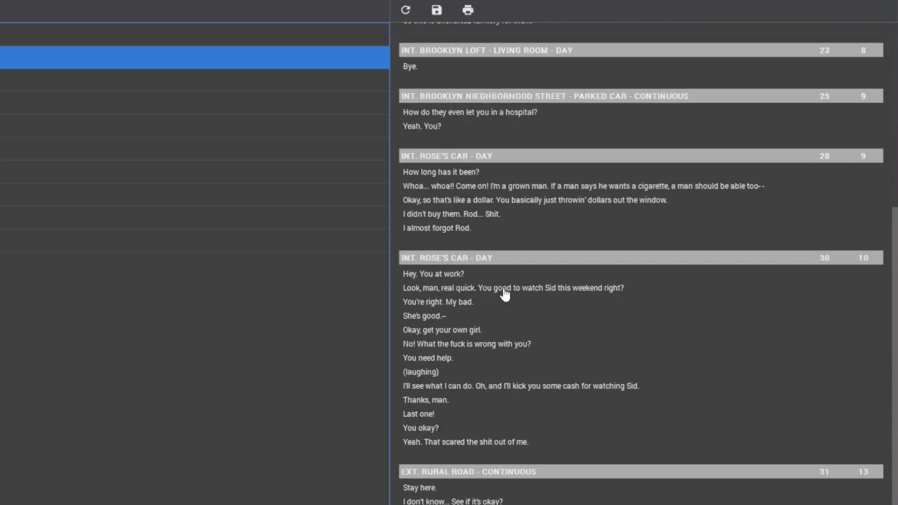
double_click(505, 289)
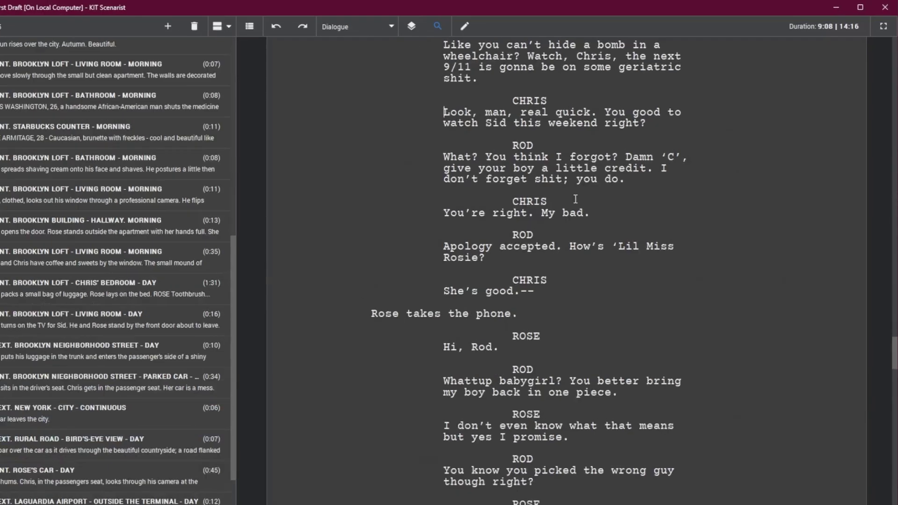
click(656, 102)
text(still)
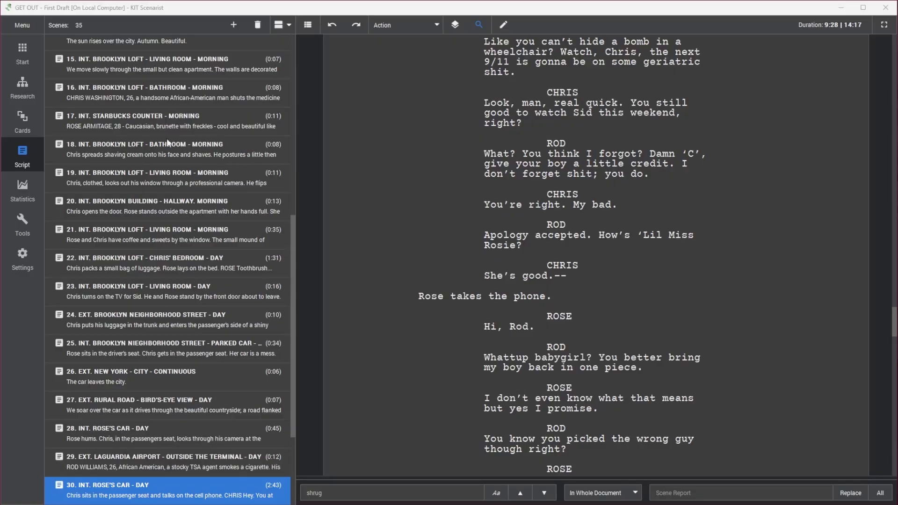
Step: Browse the research pages for the title page, Chris, and the ARMITAGE ESTATE – AFTERNOON location
click(23, 85)
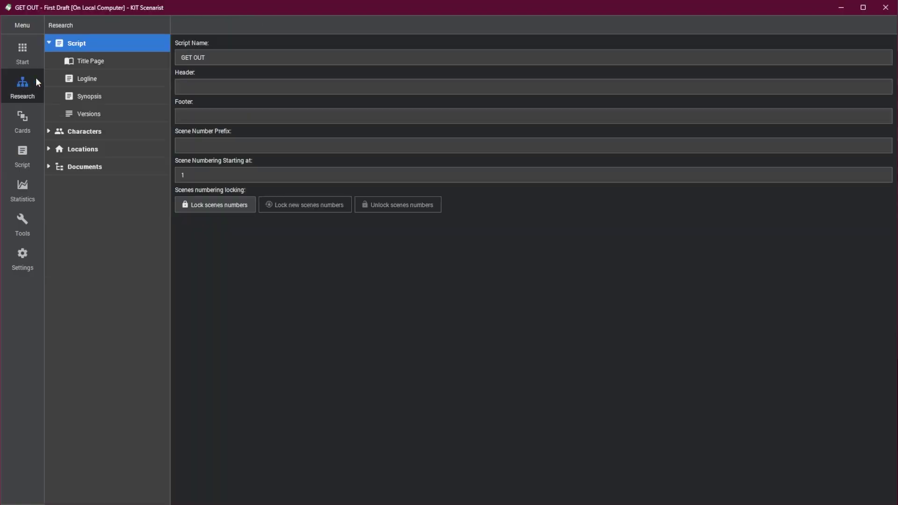
click(82, 63)
click(48, 131)
click(86, 237)
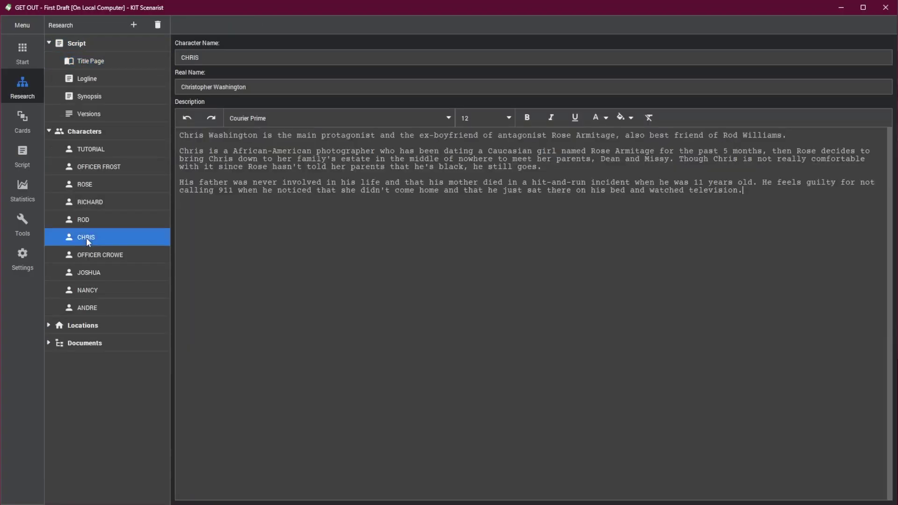
click(49, 325)
scroll(94, 304, down, 3)
click(91, 286)
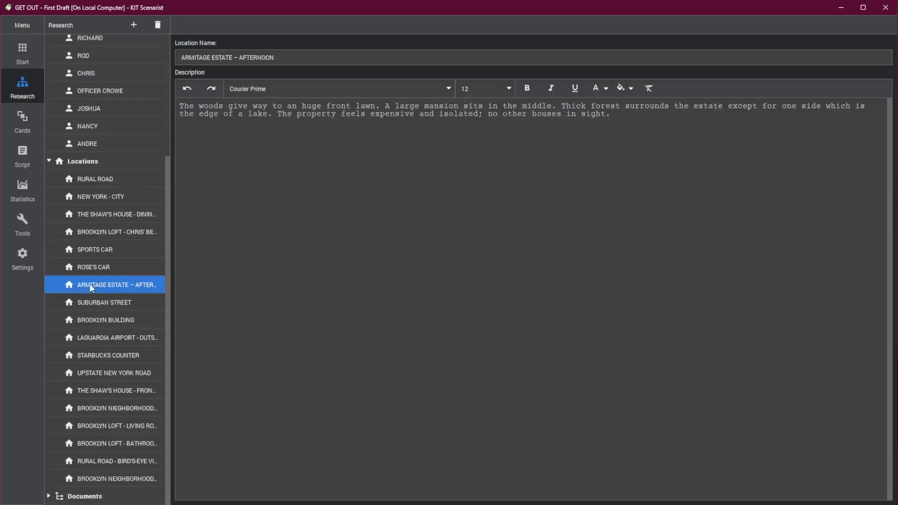
Step: Open the Armitage Estate image gallery, then the saved Stepford Wives Wikipedia page
click(49, 494)
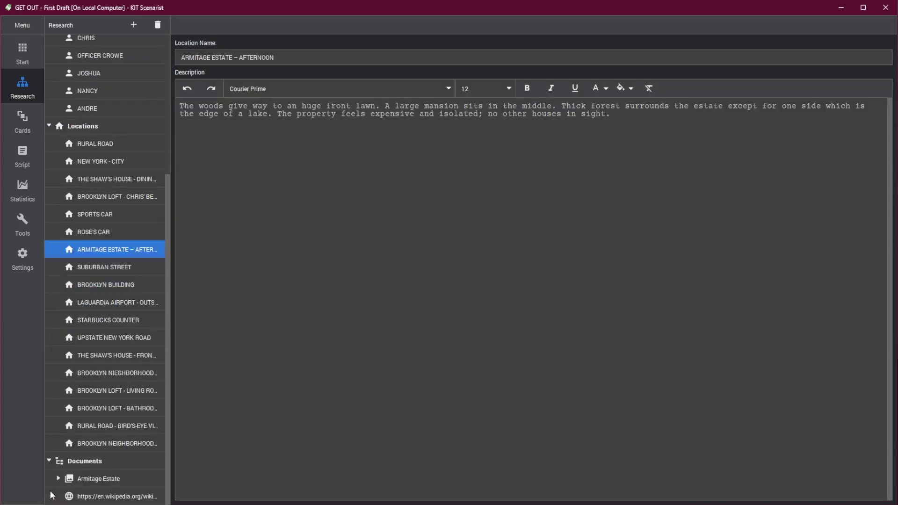
click(80, 479)
click(96, 497)
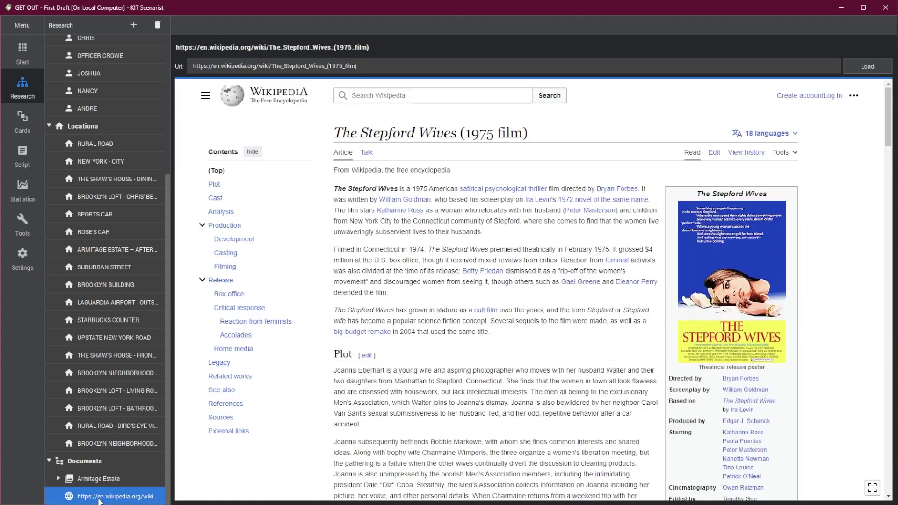
scroll(386, 360, down, 3)
scroll(387, 359, down, 3)
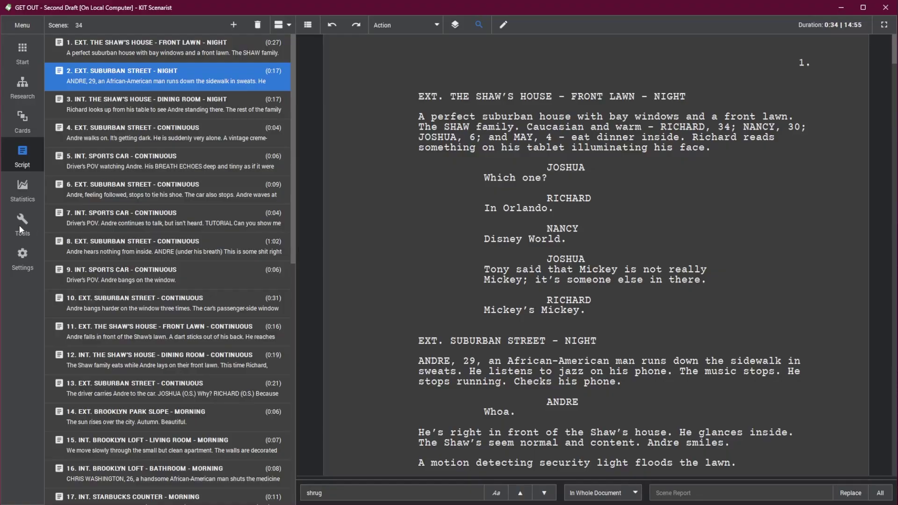
Step: Show the GET OUT Second Draft's Tools page for backup restore and version comparison
click(20, 228)
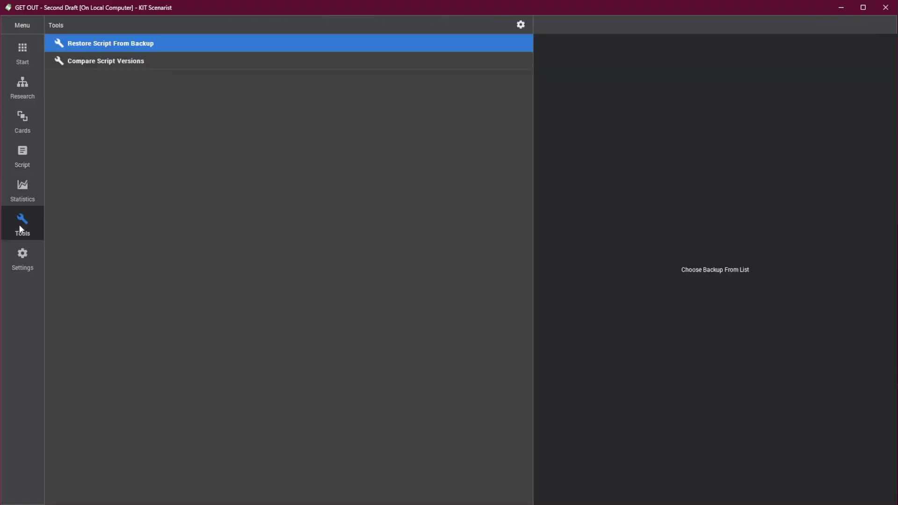
Step: Compare the Second Draft against the First Draft in Compare Script Versions
click(112, 62)
click(112, 64)
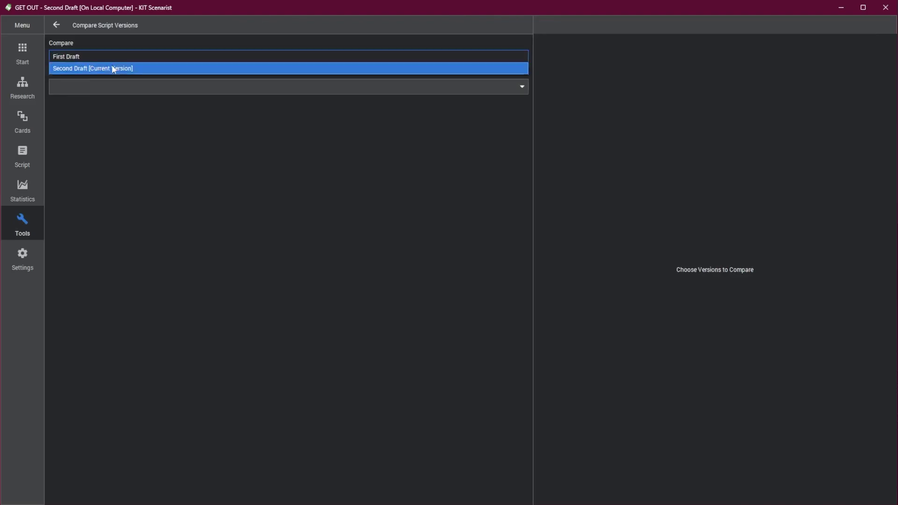
click(114, 69)
click(113, 85)
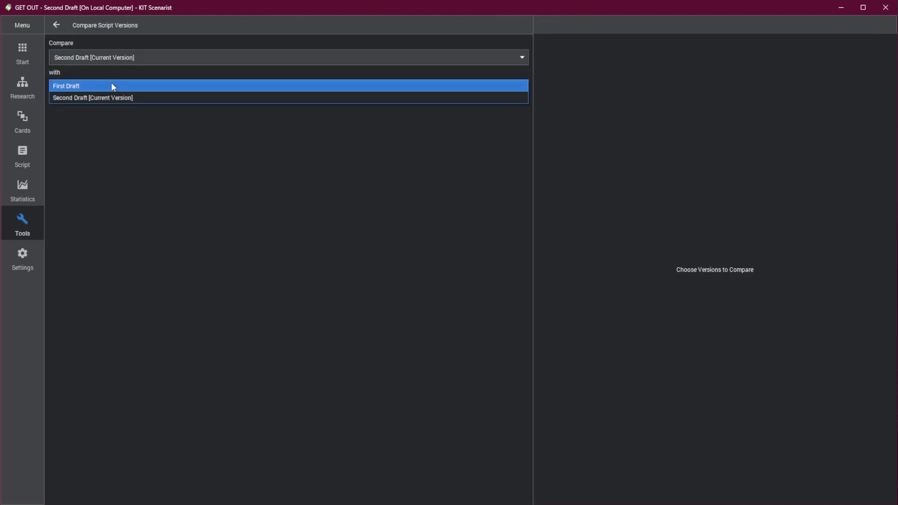
click(112, 86)
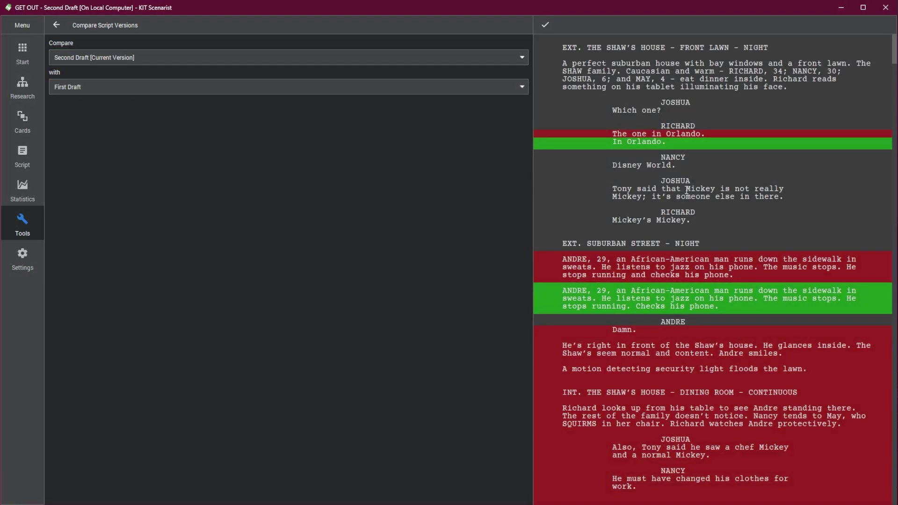
Step: Begin the action line 'Chris watches Rose with new awe. Rose notices.' under the scene heading
scroll(687, 189, down, 5)
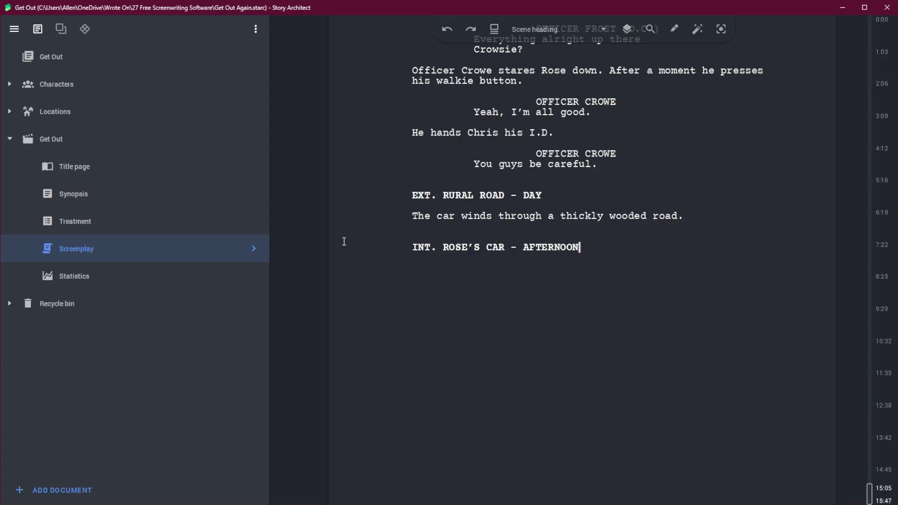
key(Return)
text(Chris watches Rose with new awe. Rose notices. S)
Step: Go from Statistics to the Characters profiles, then hit the PRO-locked feature to show the upgrade prompt
click(130, 274)
click(62, 93)
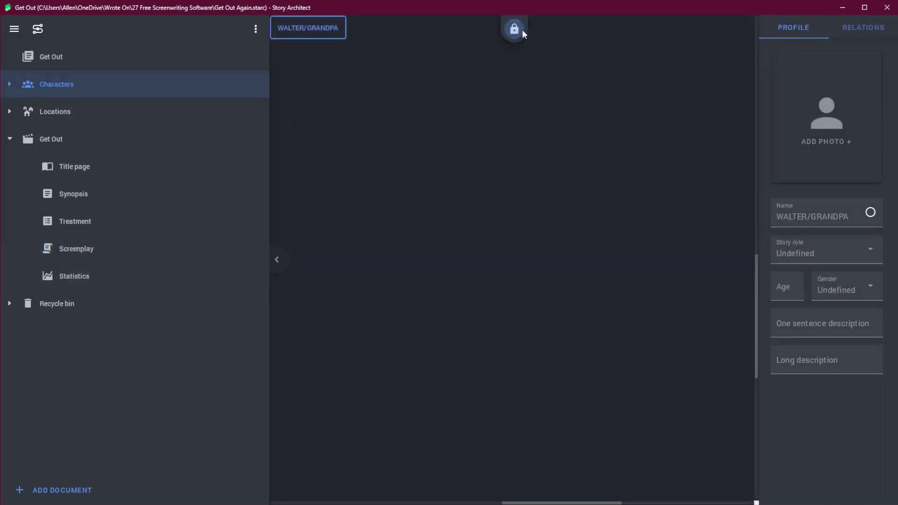
click(514, 29)
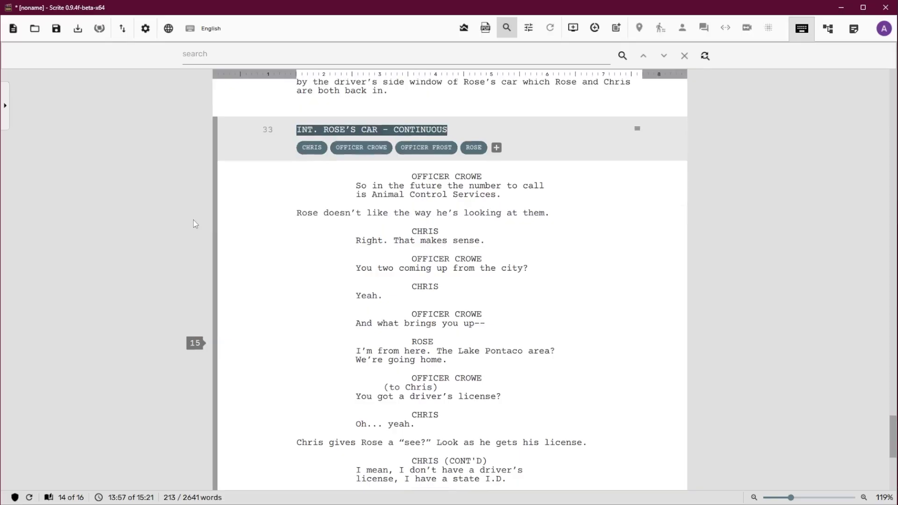
Step: Turn on Show Scene Blocks in the editor's display options
scroll(192, 219, down, 5)
scroll(192, 219, down, 6)
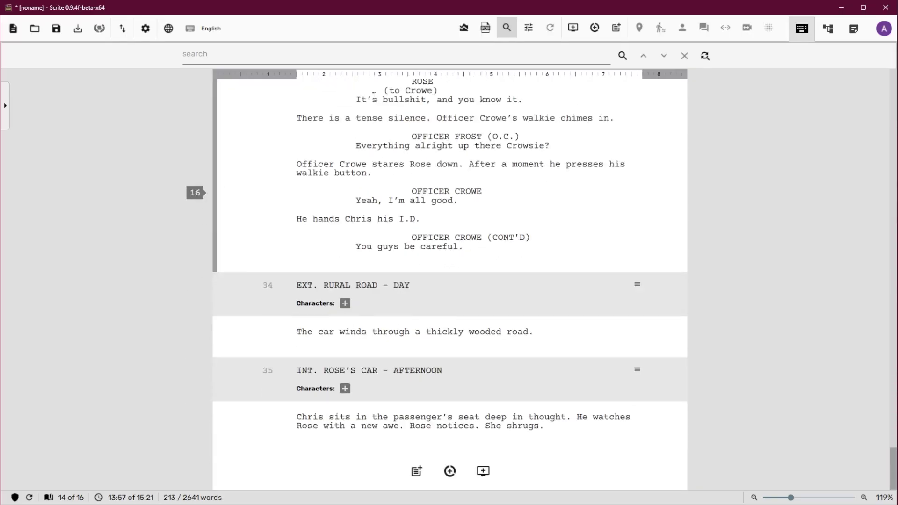
click(528, 29)
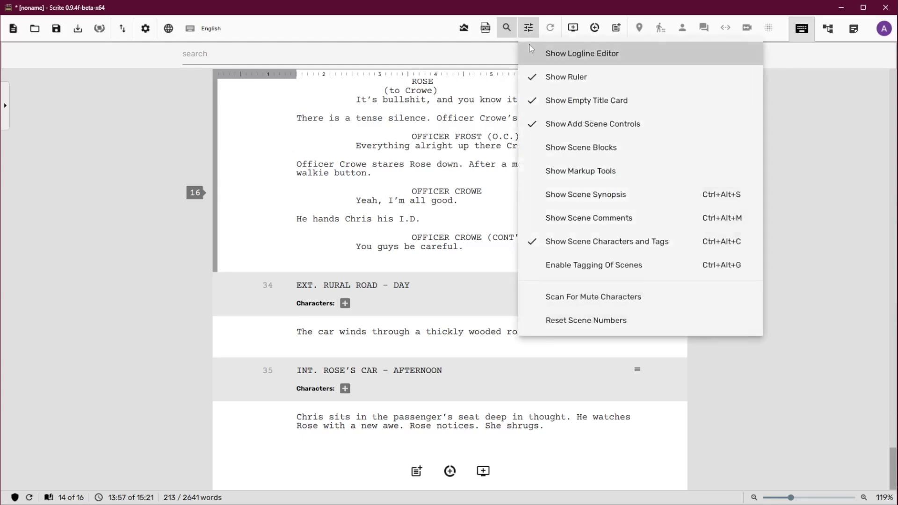
click(578, 147)
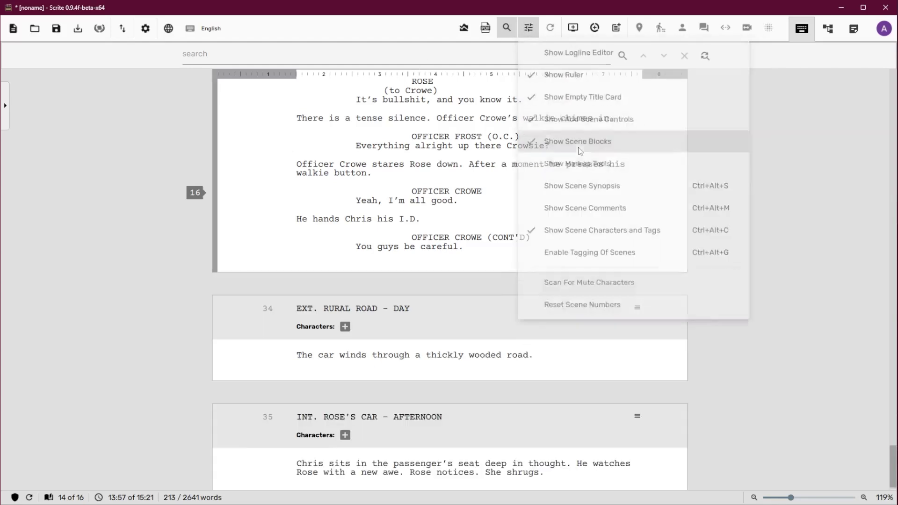
Step: Add Rose's line 'We're here.' at the end of scene 35
scroll(579, 147, down, 2)
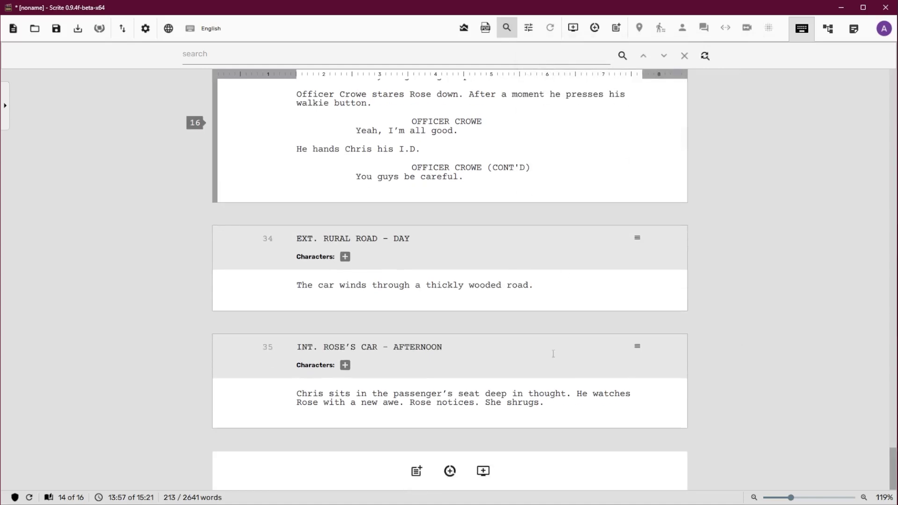
click(552, 406)
key(Return)
key(Tab)
text(ROSE)
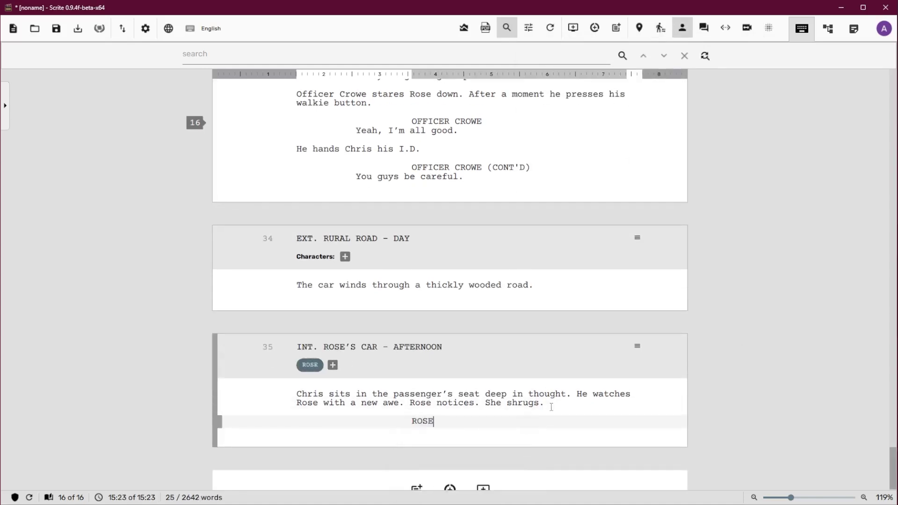
key(Return)
text(We're here.)
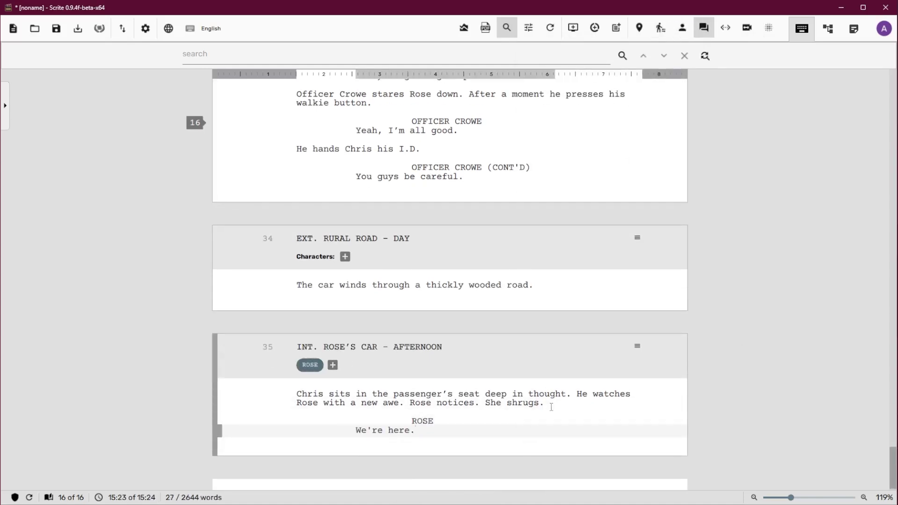
Step: Add scene 36 with heading EXT. ARMITAGE ESTATE - AFTERNOON
scroll(551, 406, down, 1)
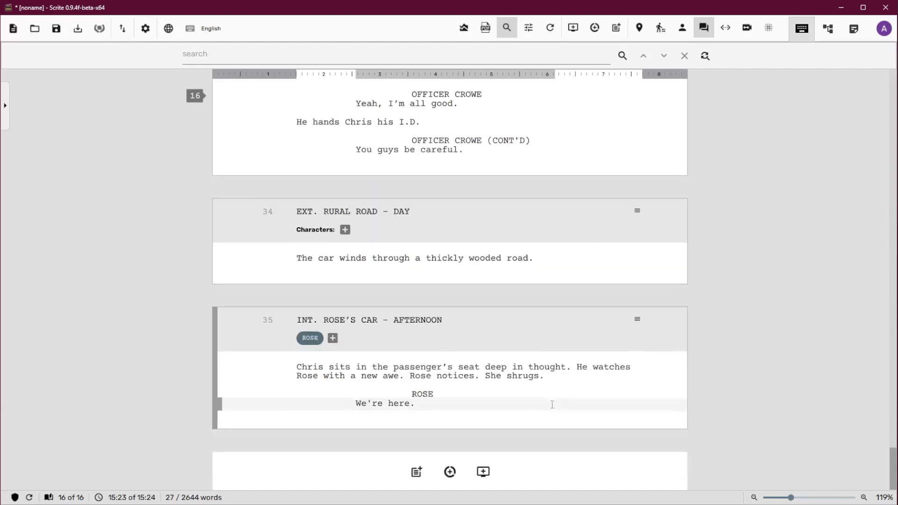
click(416, 472)
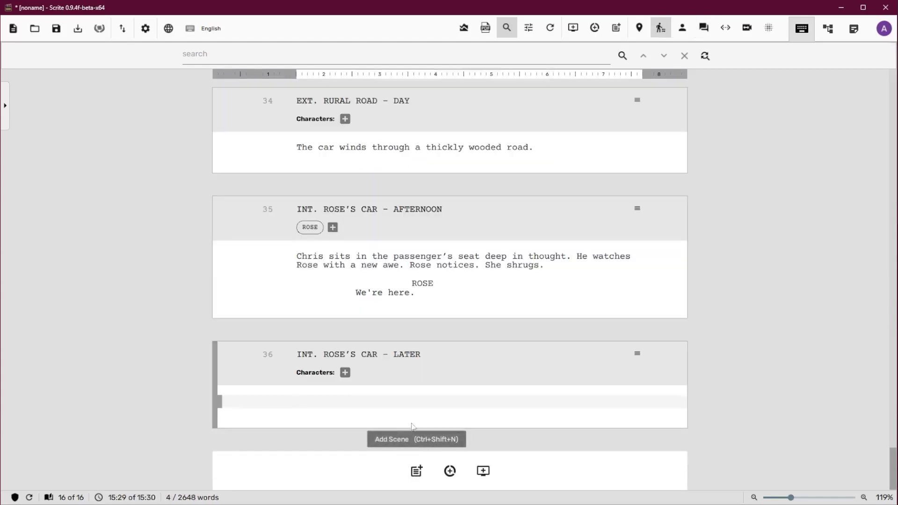
click(406, 355)
text(EXT. ARMITAGE ESTATE - AFTERNOON)
key(Return)
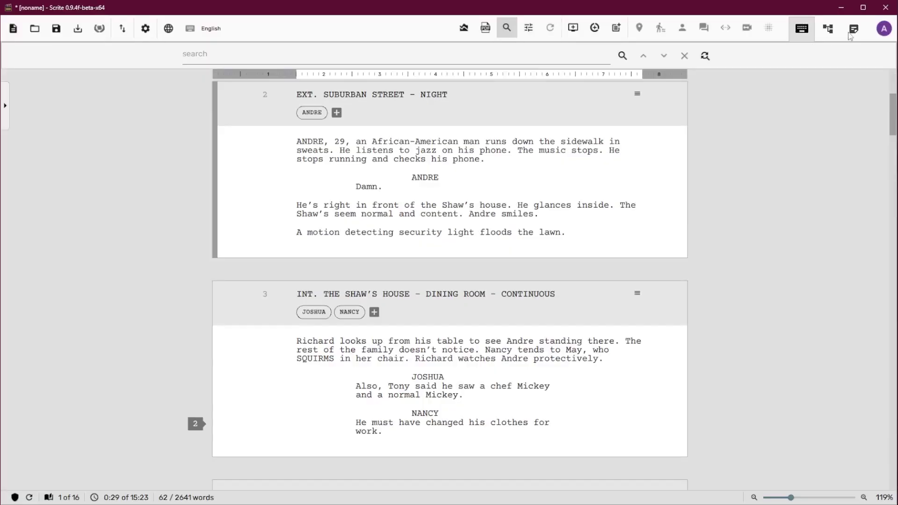
Step: View Chris's character page in the project notebook
click(852, 33)
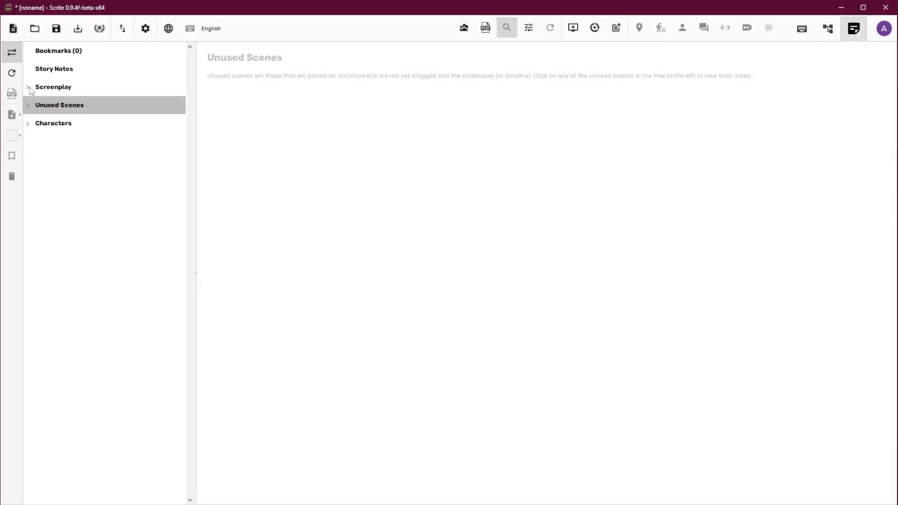
click(28, 123)
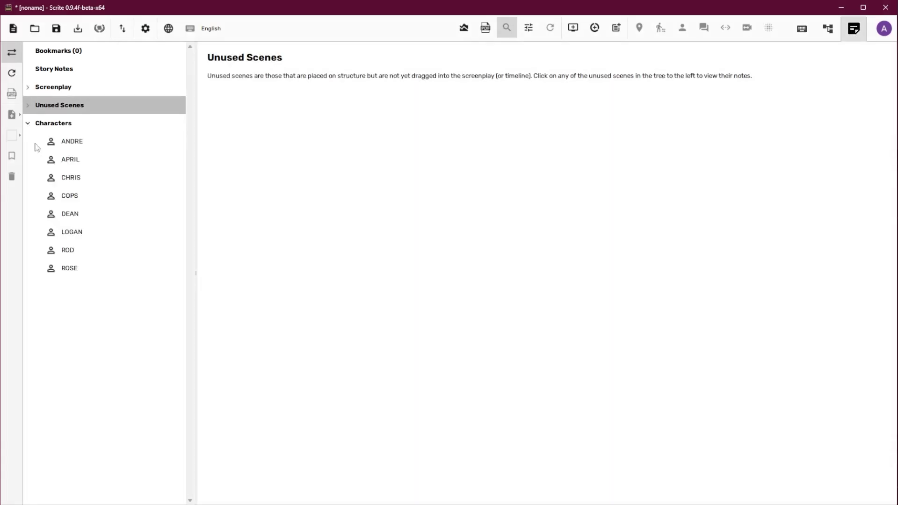
click(65, 177)
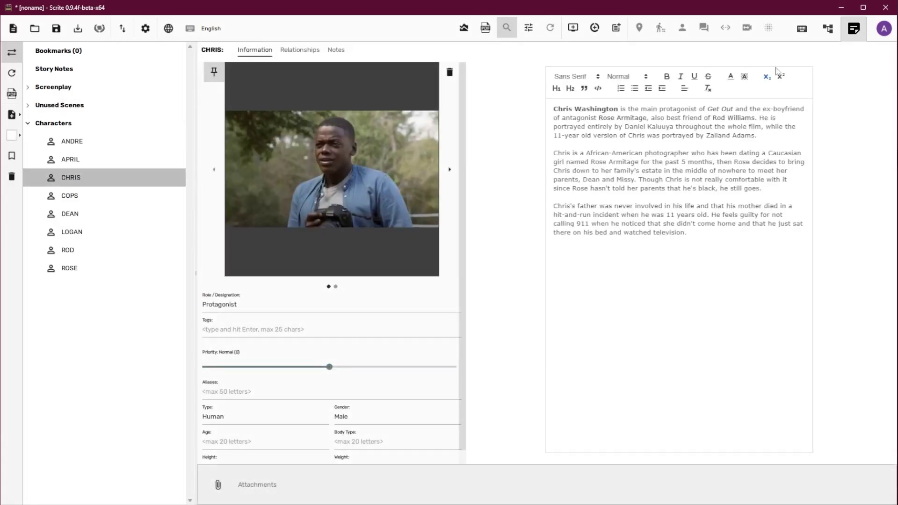
Step: Colour the EXT. SUBURBAN STREET - NIGHT card orange and tag it Opening Image
click(826, 34)
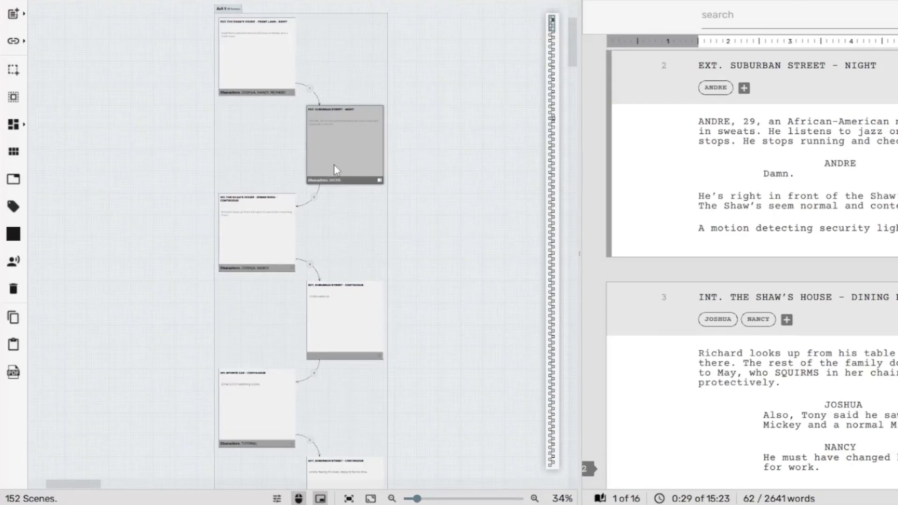
scroll(319, 172, up, 6)
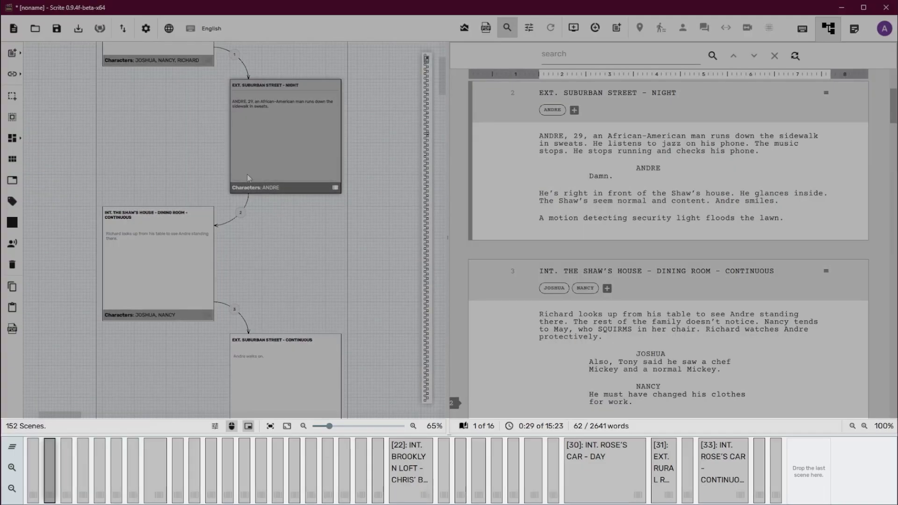
right_click(247, 176)
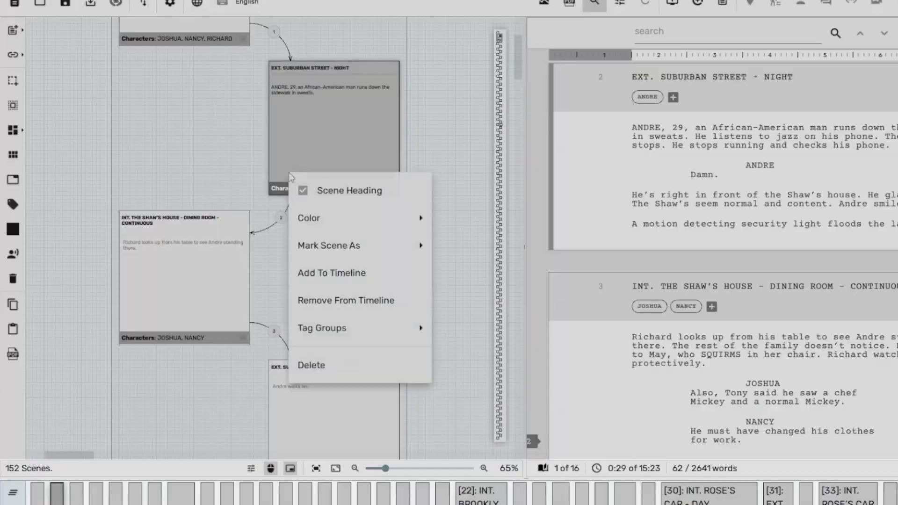
mouse_move(296, 215)
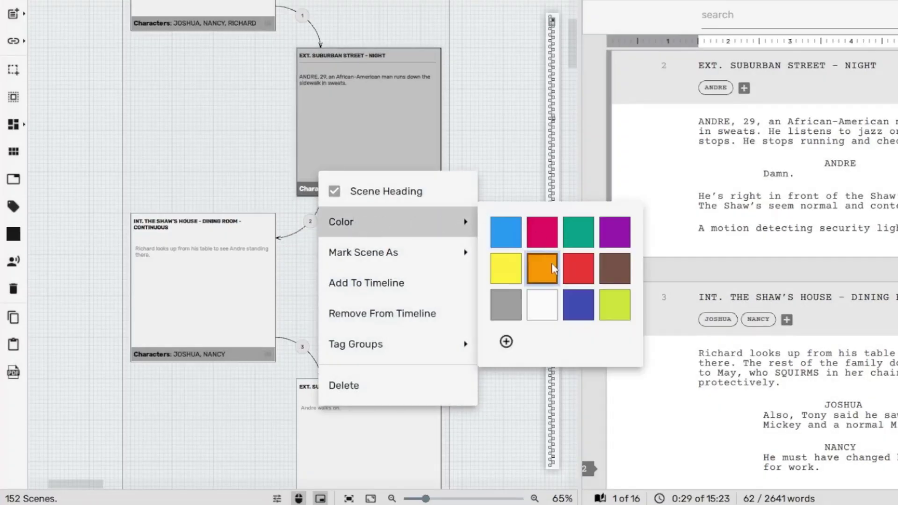
click(552, 263)
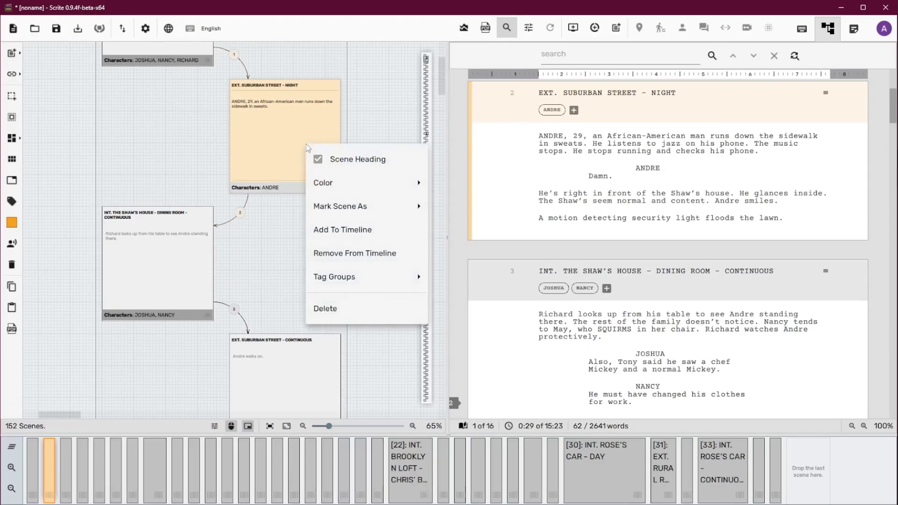
mouse_move(405, 343)
click(551, 367)
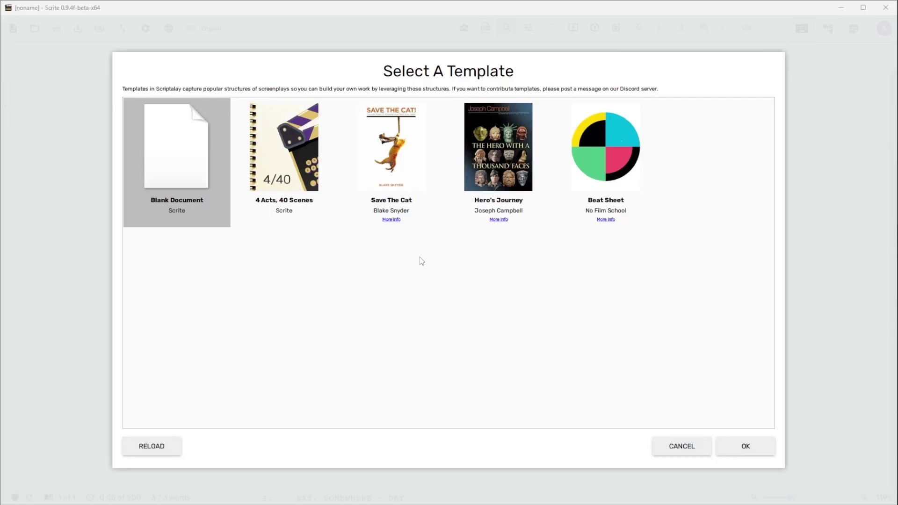
Step: Create a new screenplay from the Save The Cat template
click(401, 168)
click(744, 446)
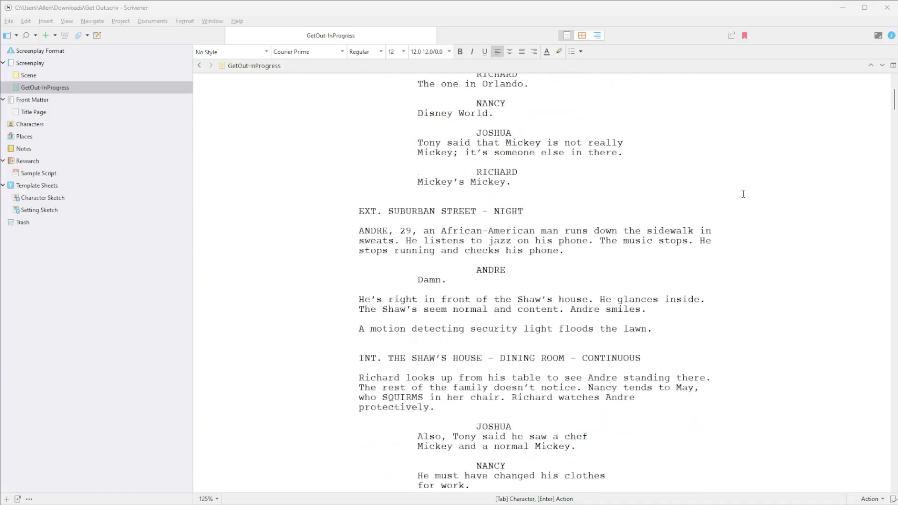
scroll(744, 194, down, 5)
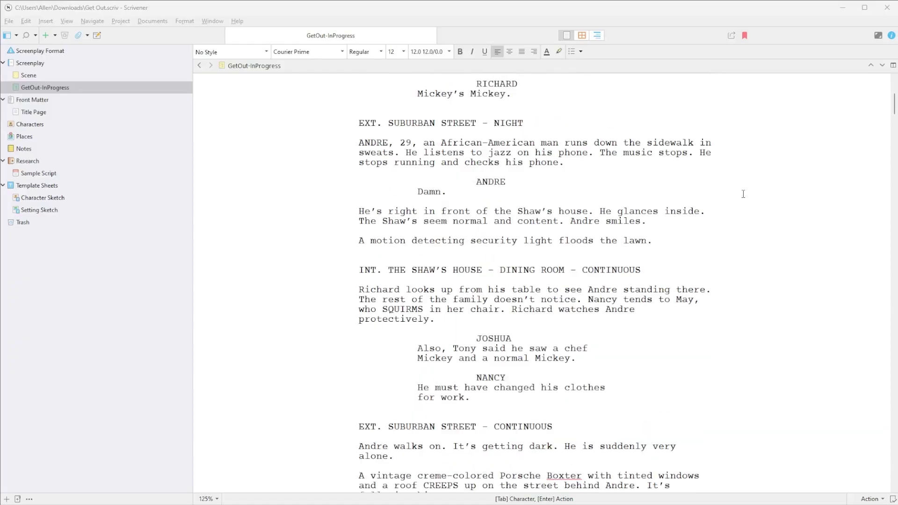
scroll(743, 194, down, 8)
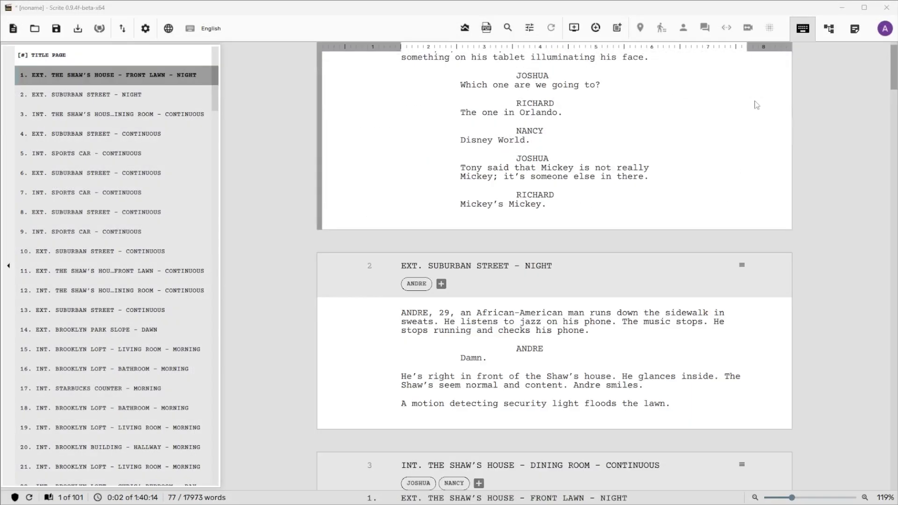
scroll(755, 101, down, 8)
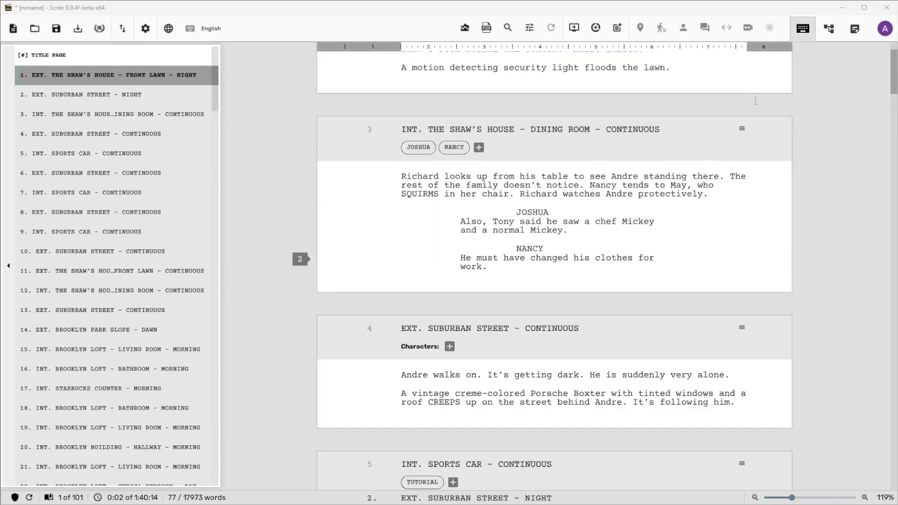
scroll(755, 101, down, 12)
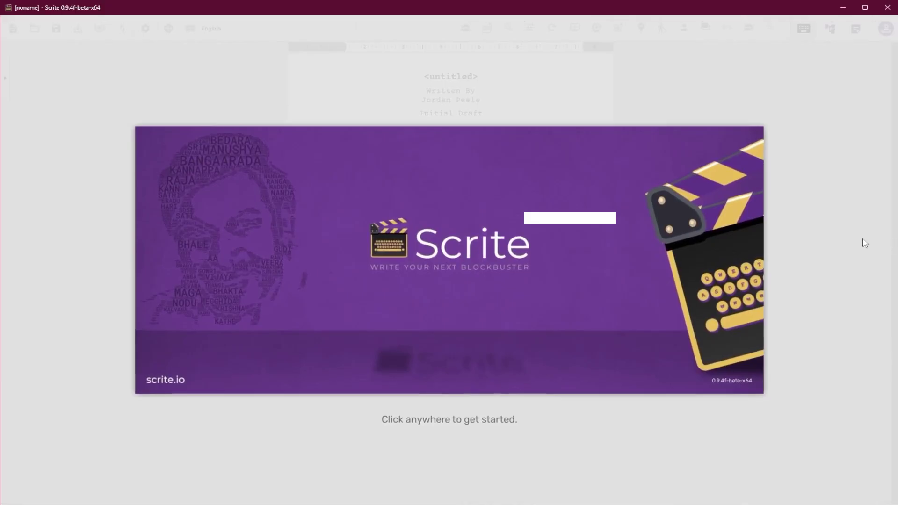
Step: Dismiss the Scrite start screen to bring up sign-in
click(864, 242)
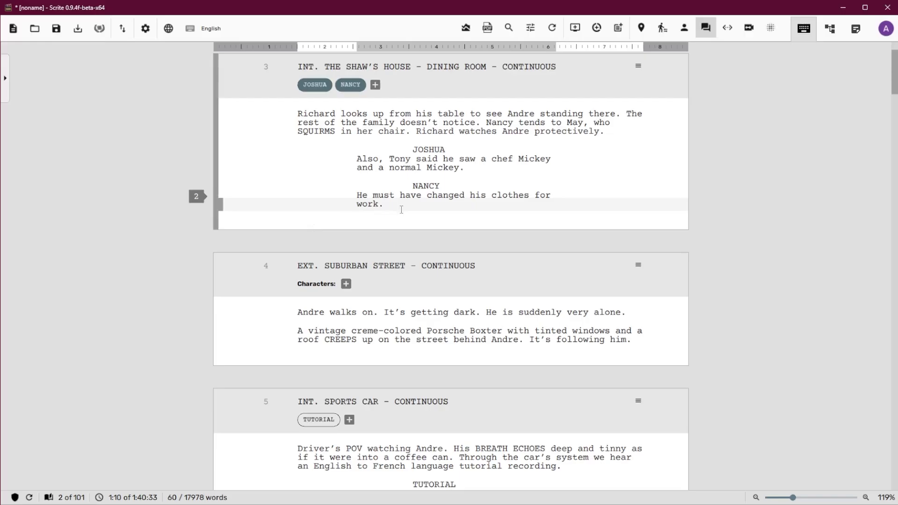
Step: Make 'EXT.' an action line under Nancy's dialogue and insert a new scene after it
text(EXT.)
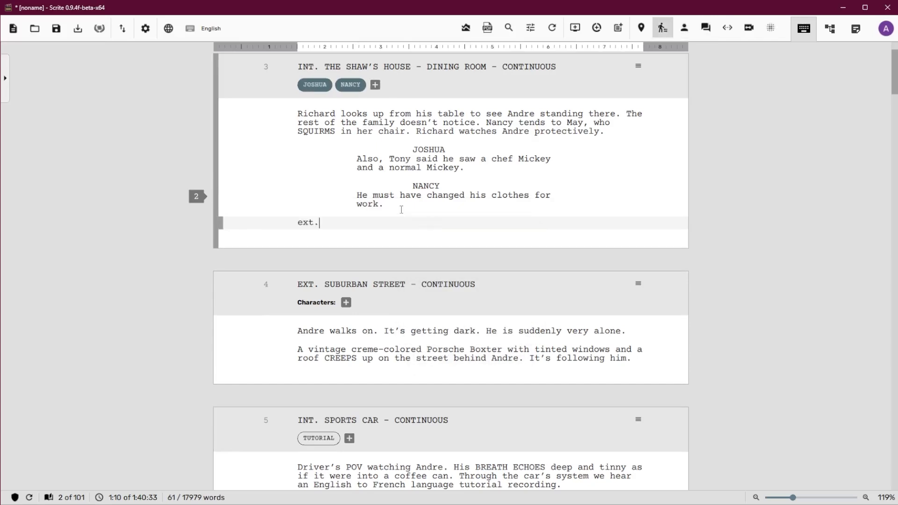
key(ctrl+2)
click(619, 30)
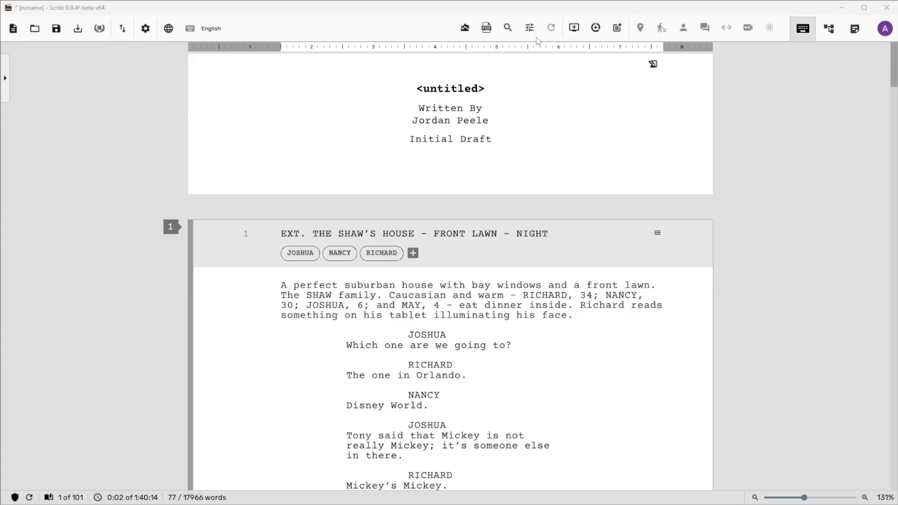
click(530, 28)
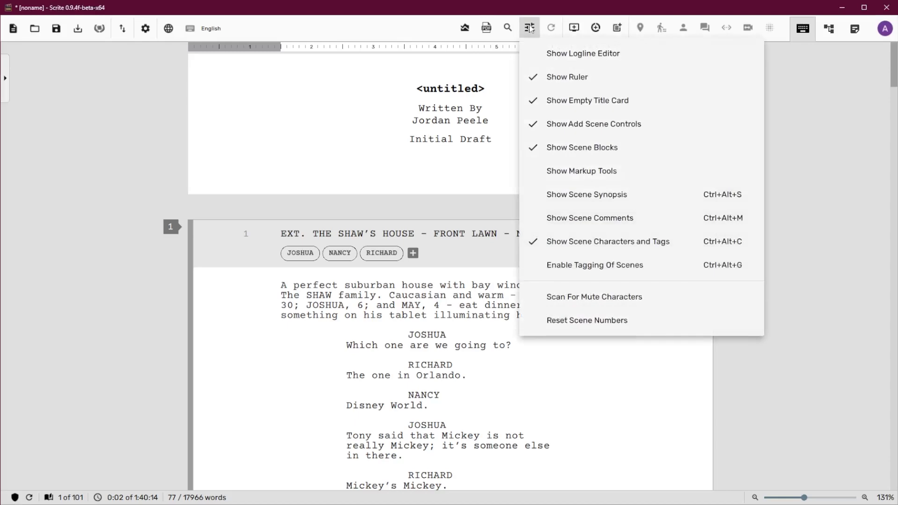
Step: Open Scrite's Settings dialog from the gear options menu
click(146, 28)
click(180, 55)
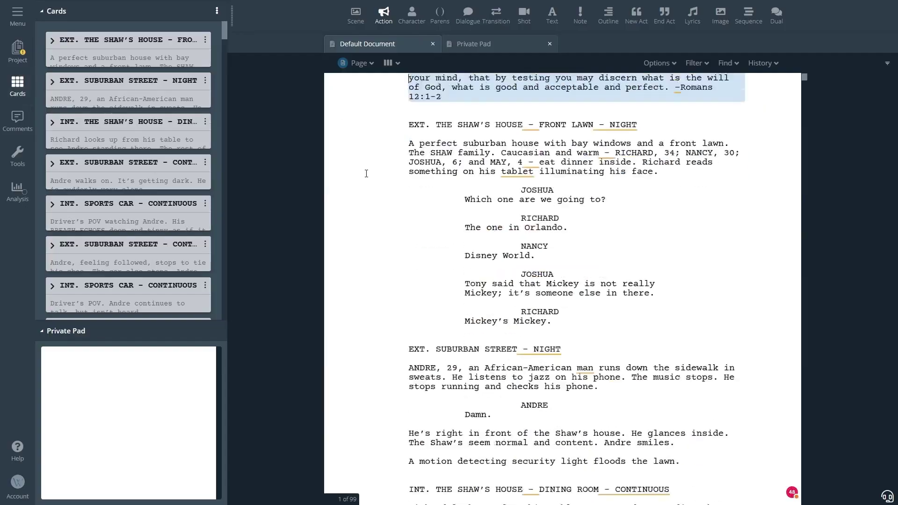
scroll(366, 174, down, 15)
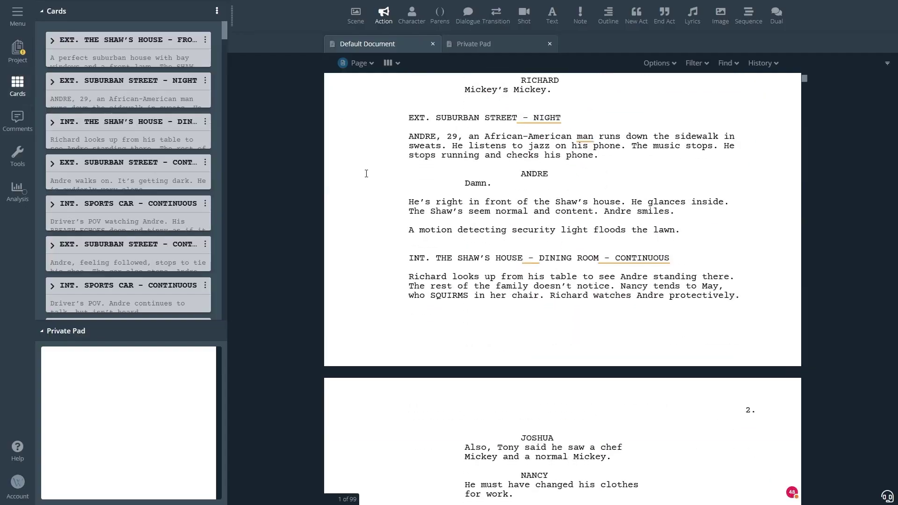
Step: Download WriterDuet's Microsoft Windows desktop app via Help > Download Desktop App
scroll(366, 173, down, 7)
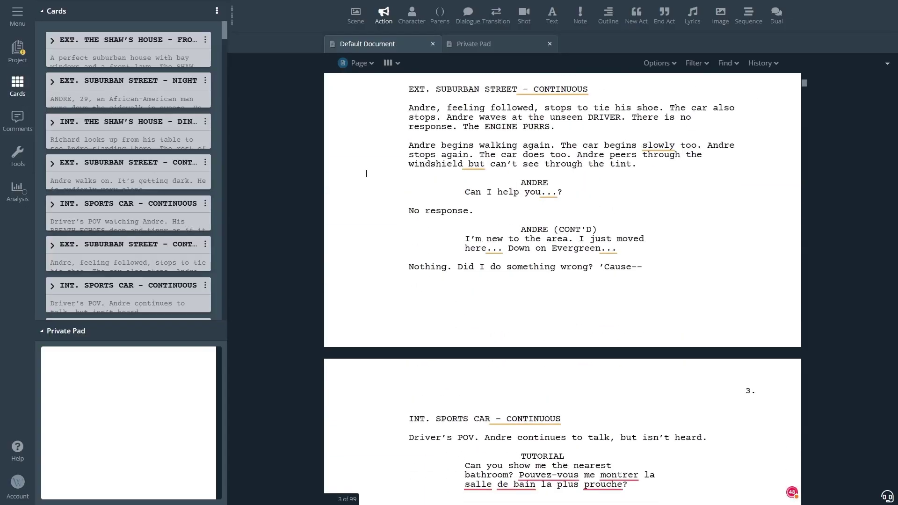
click(17, 14)
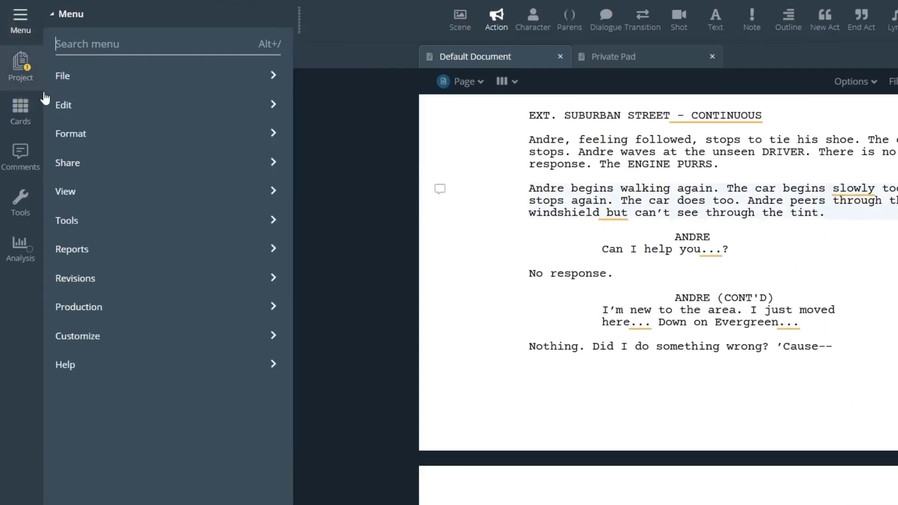
click(94, 364)
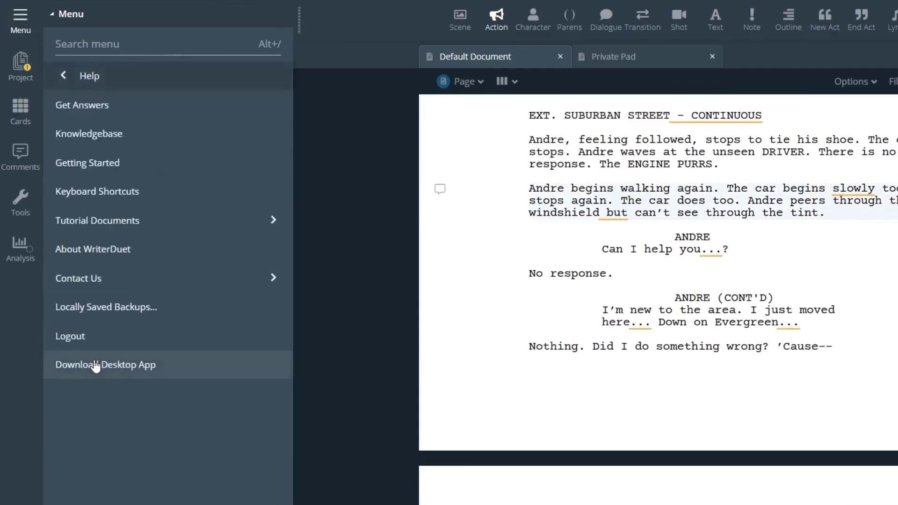
click(125, 370)
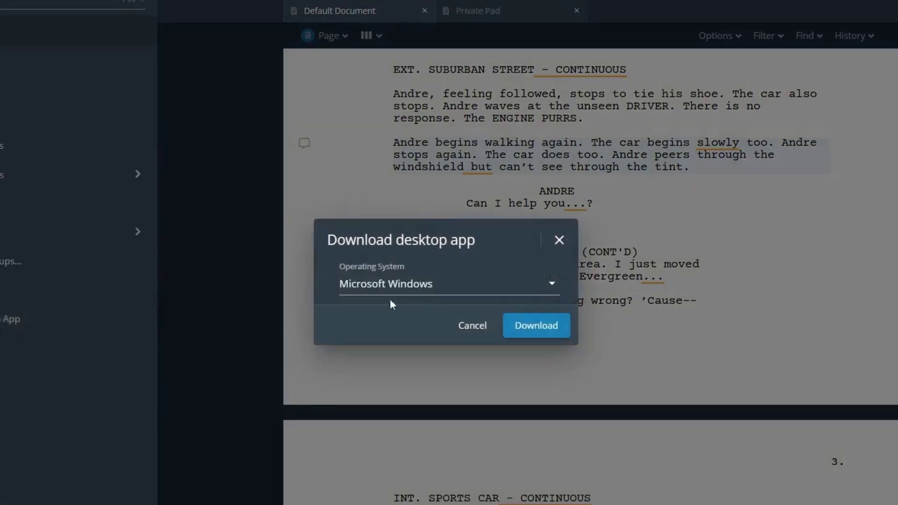
click(526, 327)
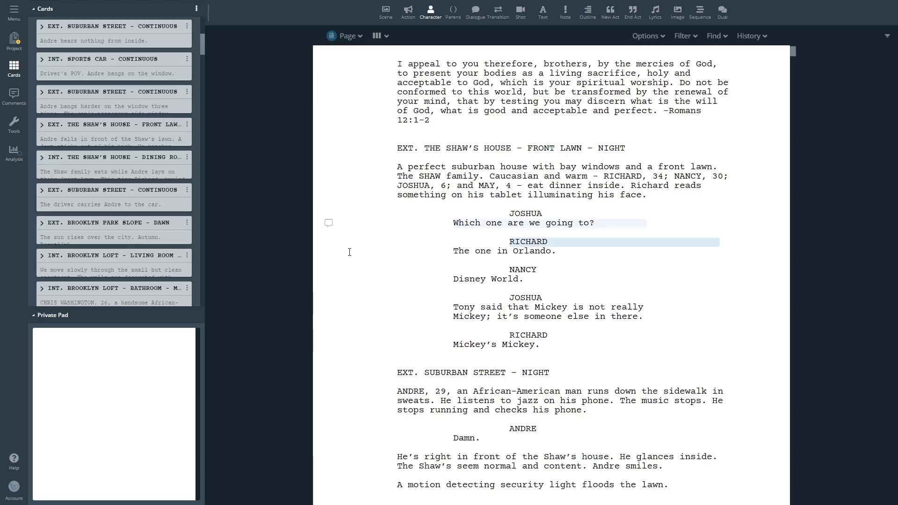
Step: Set external backups every 15 minutes to hard drive, Dropbox and Google Drive
click(15, 14)
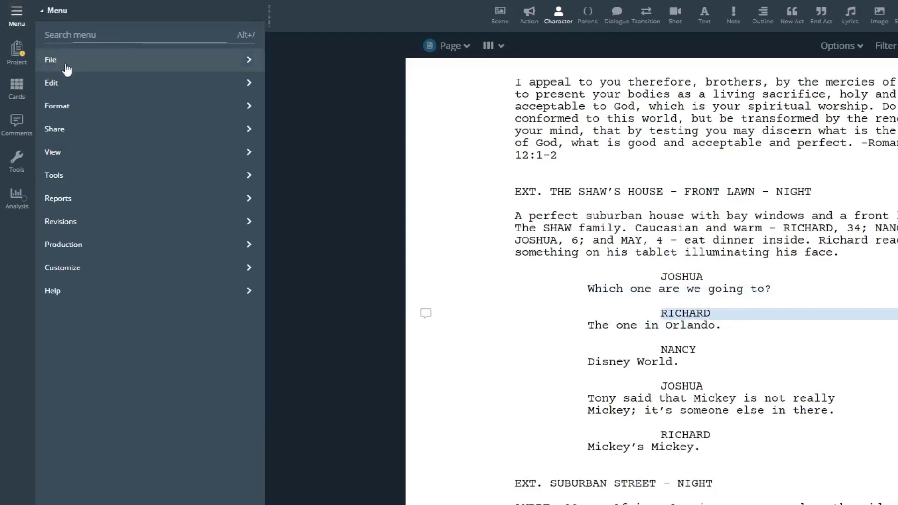
click(52, 48)
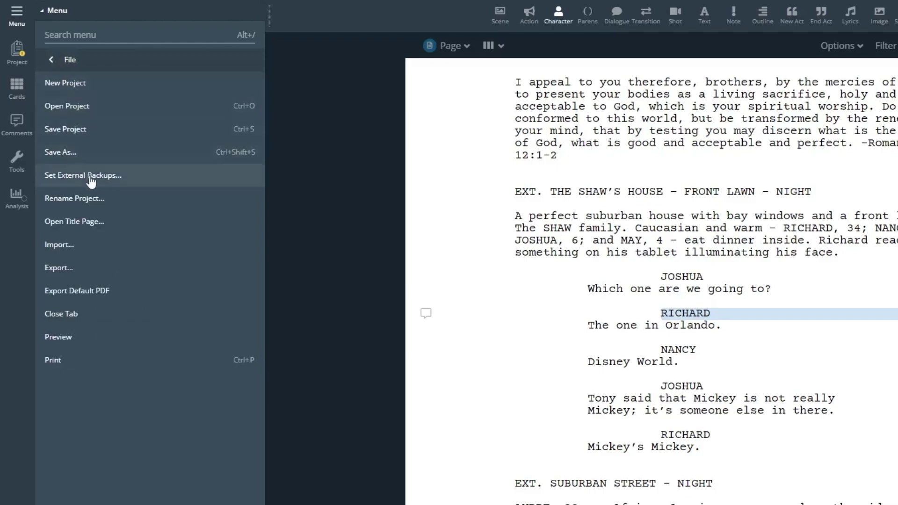
click(91, 178)
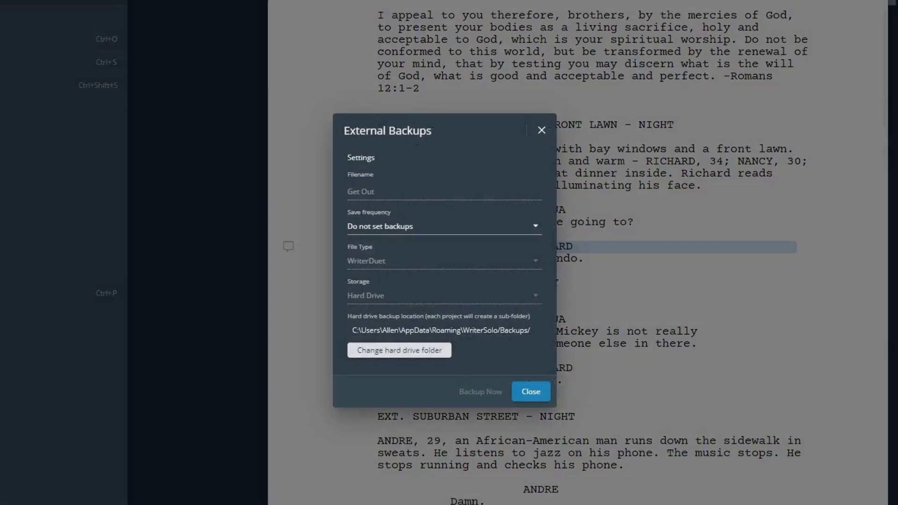
click(372, 228)
click(358, 172)
click(392, 299)
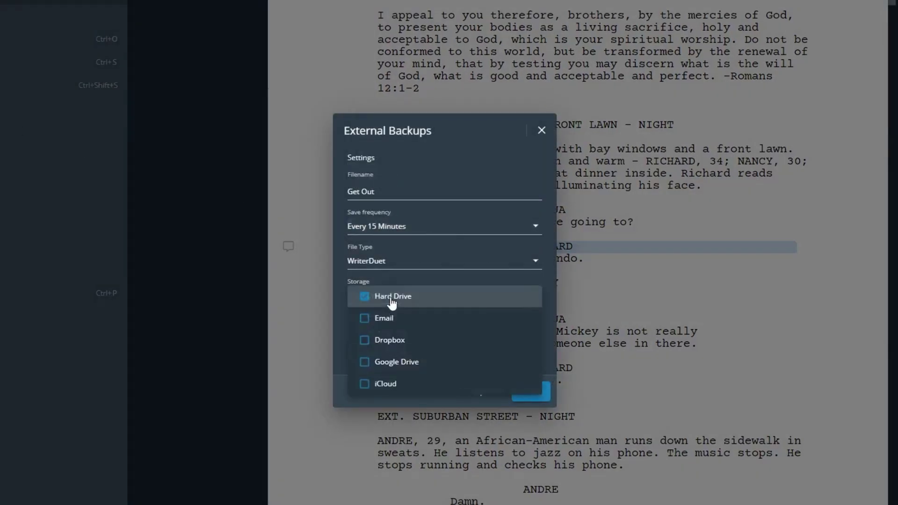
click(380, 364)
click(365, 256)
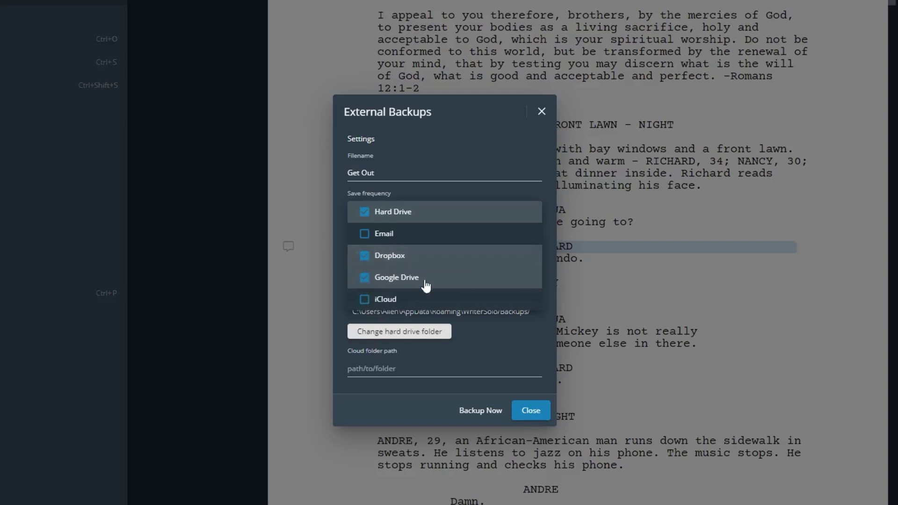
click(485, 330)
click(425, 333)
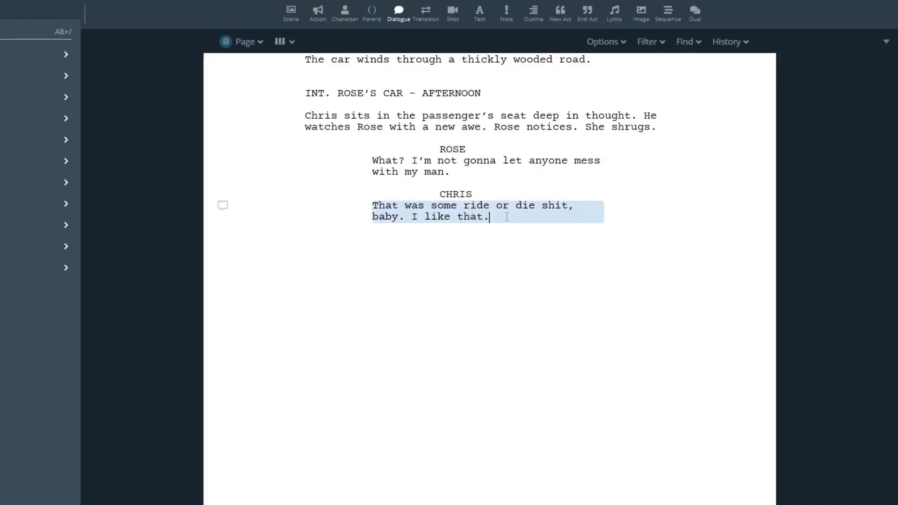
Step: Add the action line 'Rose smiles at him.' followed by a ROSE character cue
key(Return)
text(Rose smiles at him.)
key(Return)
key(Tab)
key(Return)
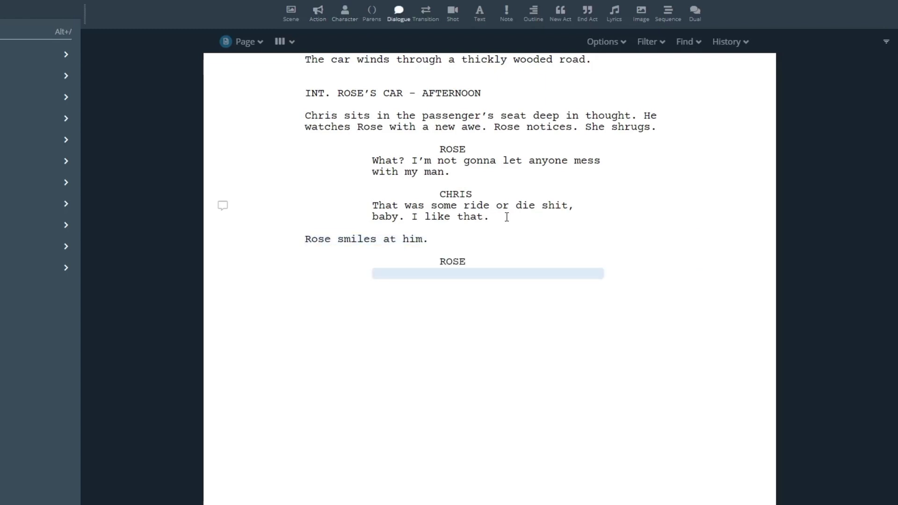
Step: Colour the Suburban Street scene card orange
click(198, 248)
click(80, 124)
scroll(504, 321, down, 5)
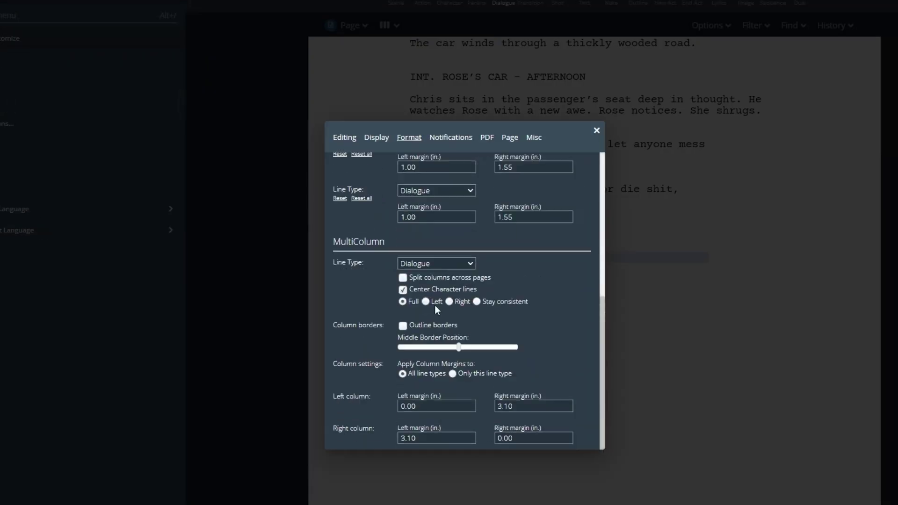
key(Escape)
click(0, 63)
scroll(70, 142, down, 3)
right_click(67, 56)
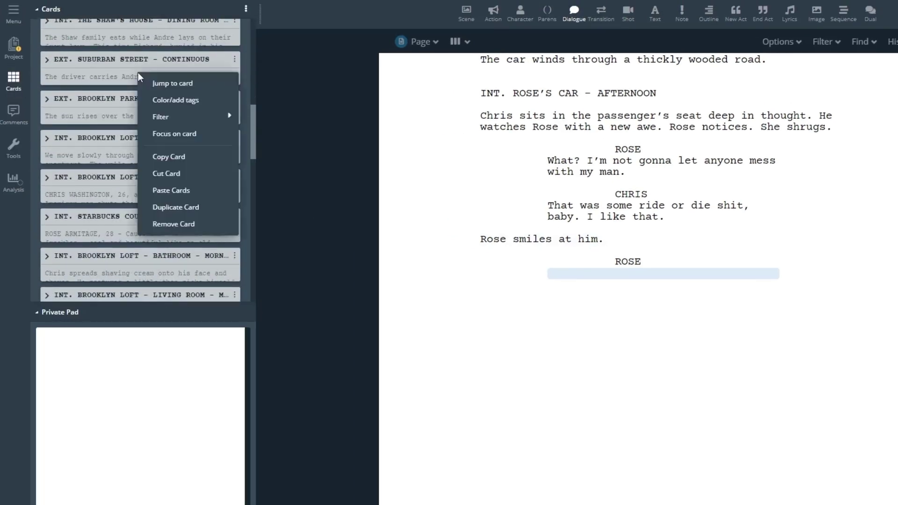
click(176, 100)
click(154, 98)
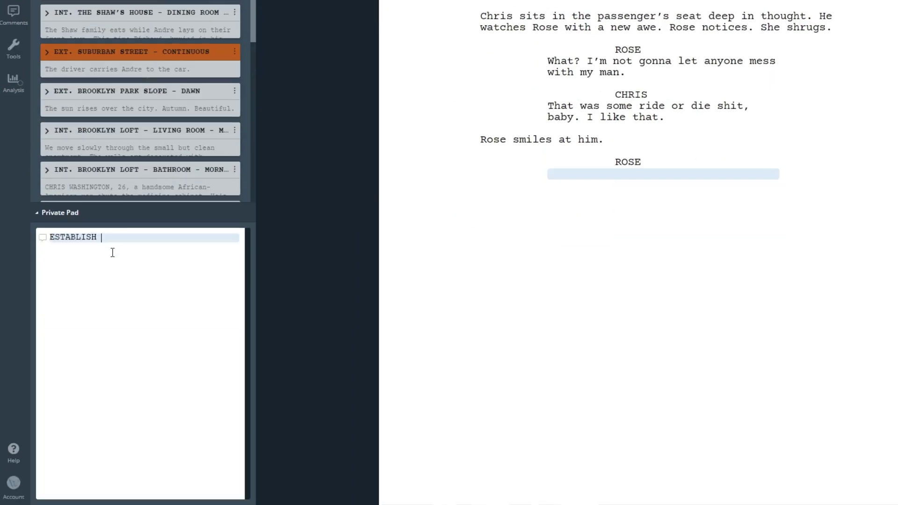
Step: Extend Chris's line to 'My bad. I'm sorry.' via the Dialogue Filter, then open Revision Tracking
click(13, 79)
click(80, 54)
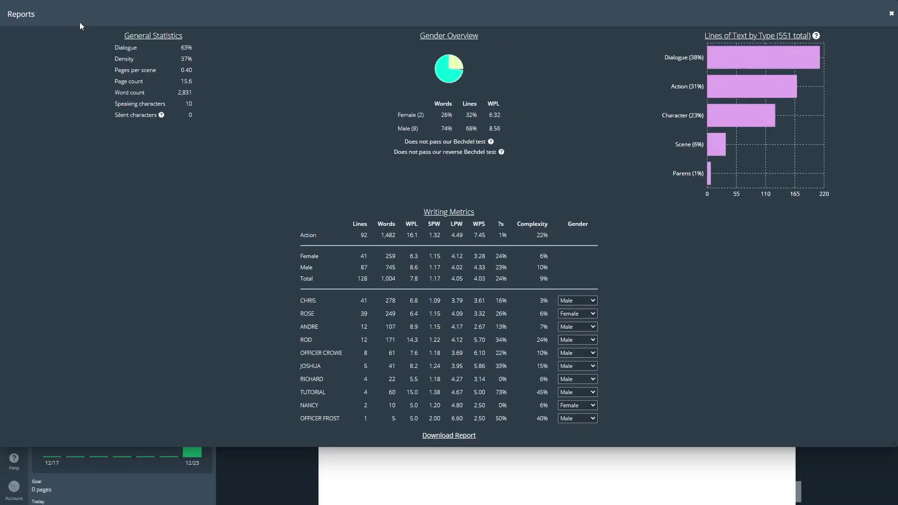
key(Escape)
click(69, 144)
click(710, 47)
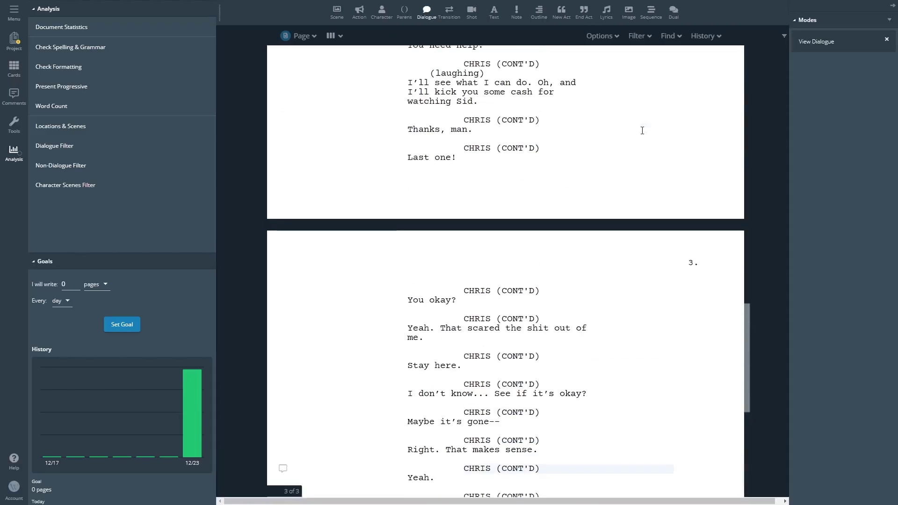
scroll(642, 128, up, 10)
click(532, 350)
text(I'm sorry.)
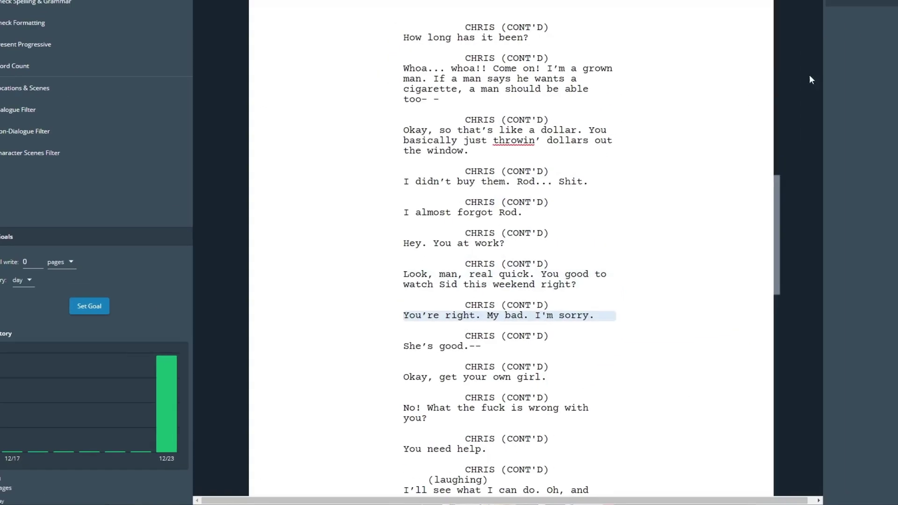
click(823, 39)
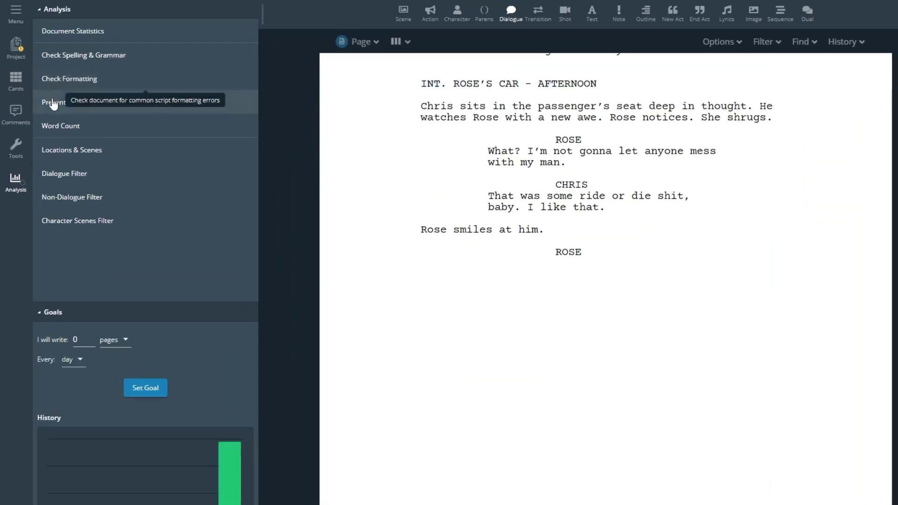
click(16, 149)
click(84, 300)
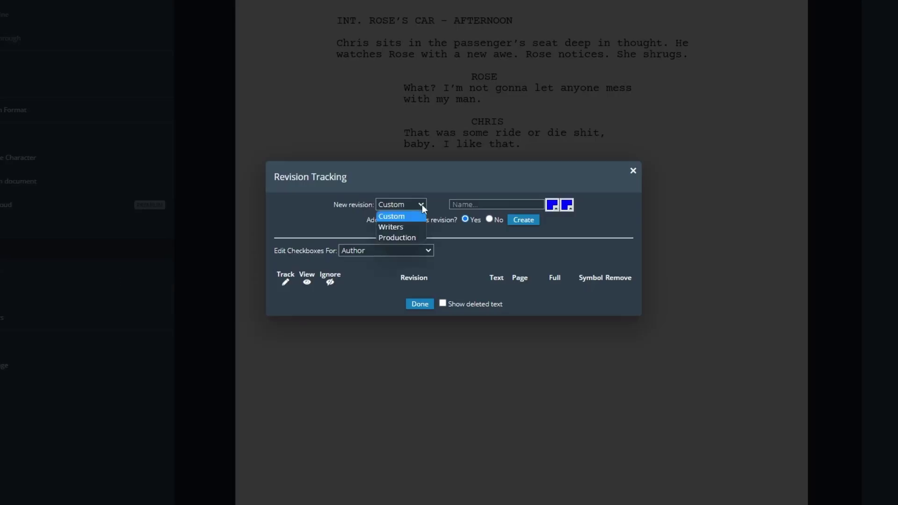